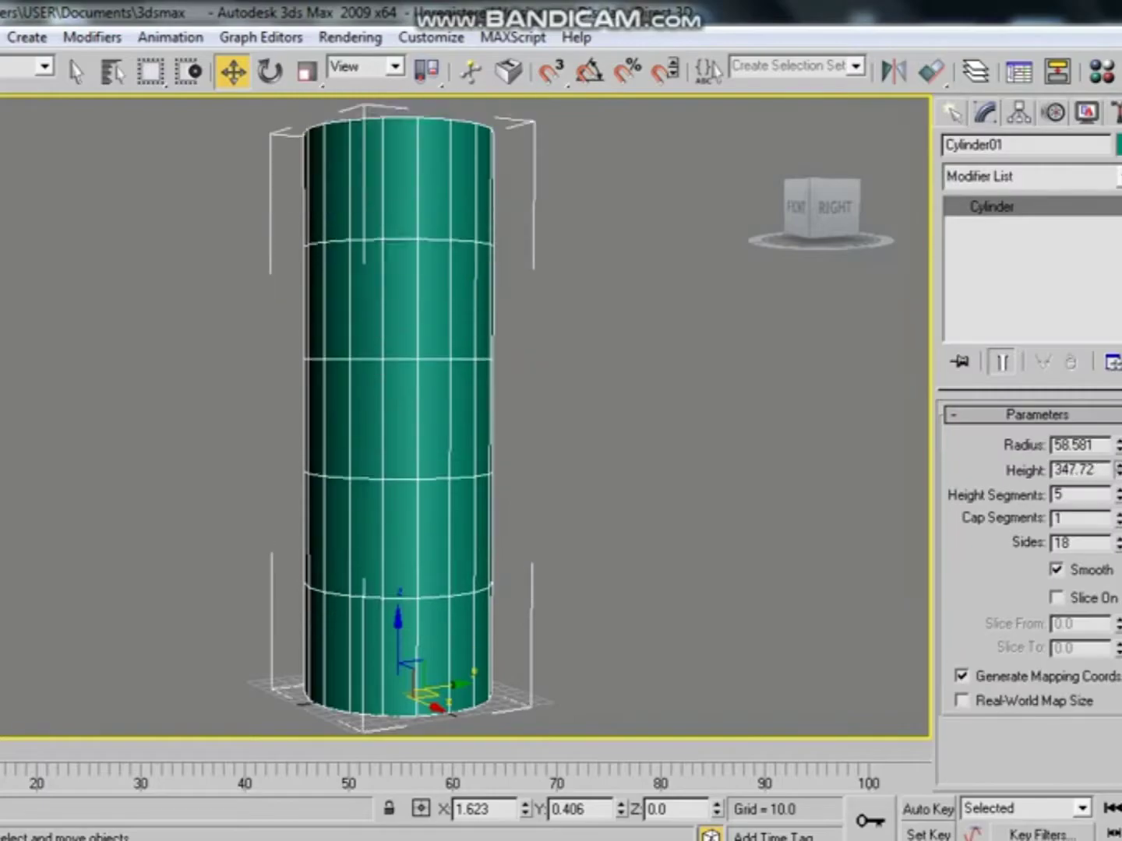
Step: Convert the teal cylinder to an Editable Poly
middle_drag(598, 565, 678, 495)
right_click(678, 494)
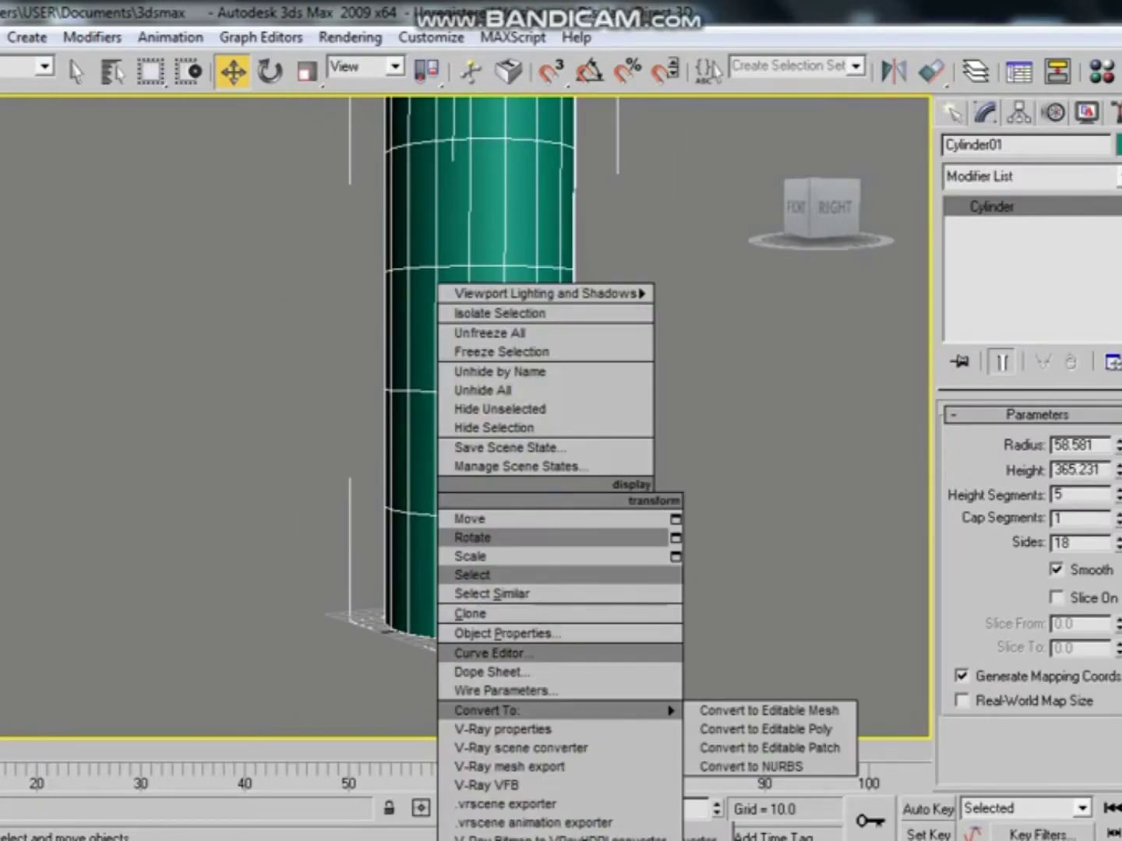
click(767, 729)
Step: Pinch the vertex ring near the base into a narrow waist and lower it
key(1)
drag(234, 468, 623, 530)
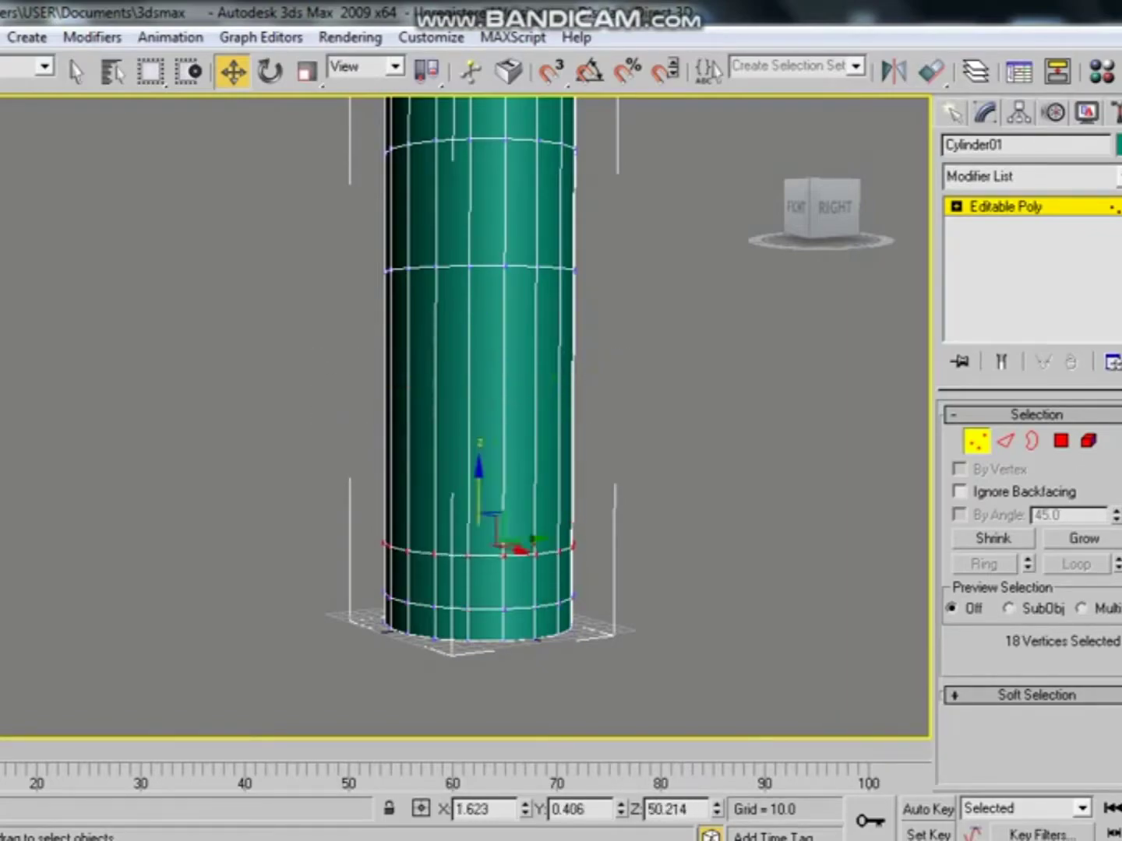
key(r)
drag(491, 545, 490, 592)
key(w)
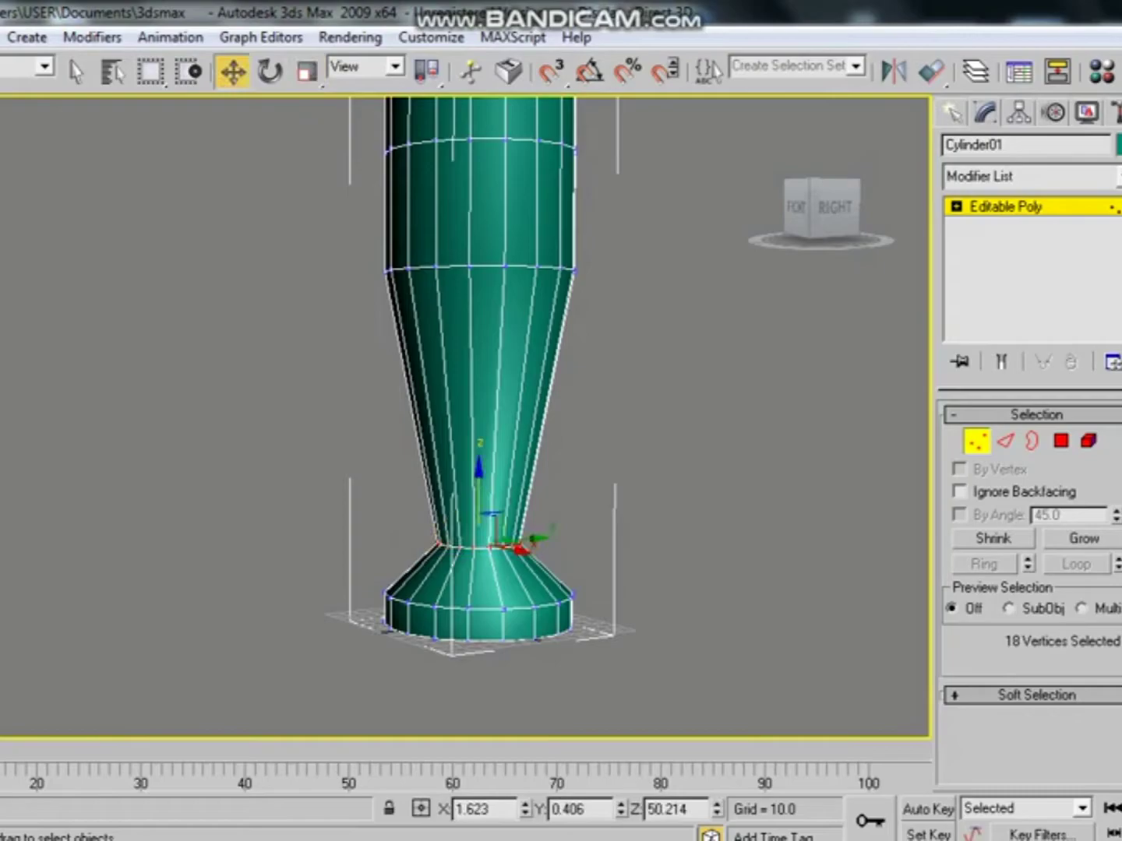
drag(480, 499, 479, 524)
Step: Select the two upper vertex rings and move them down the body
middle_drag(483, 389, 493, 491)
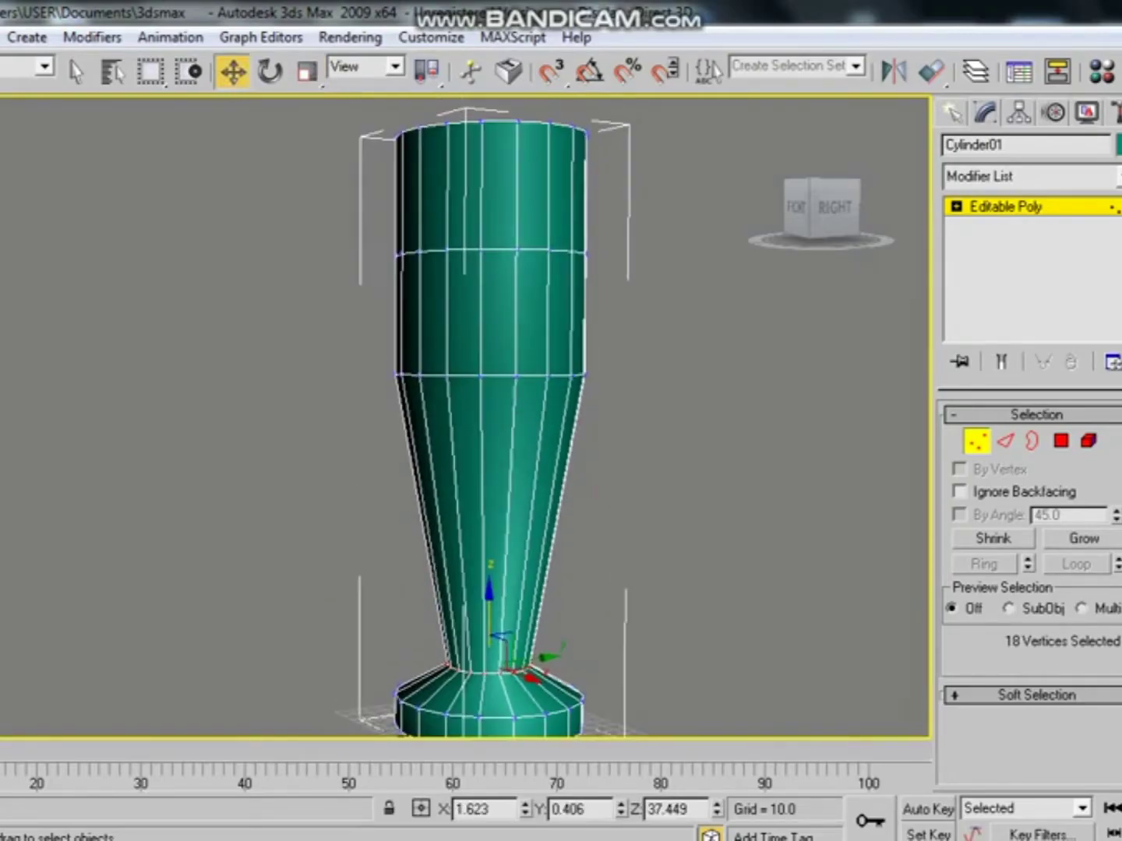
drag(304, 224, 771, 469)
drag(491, 257, 491, 475)
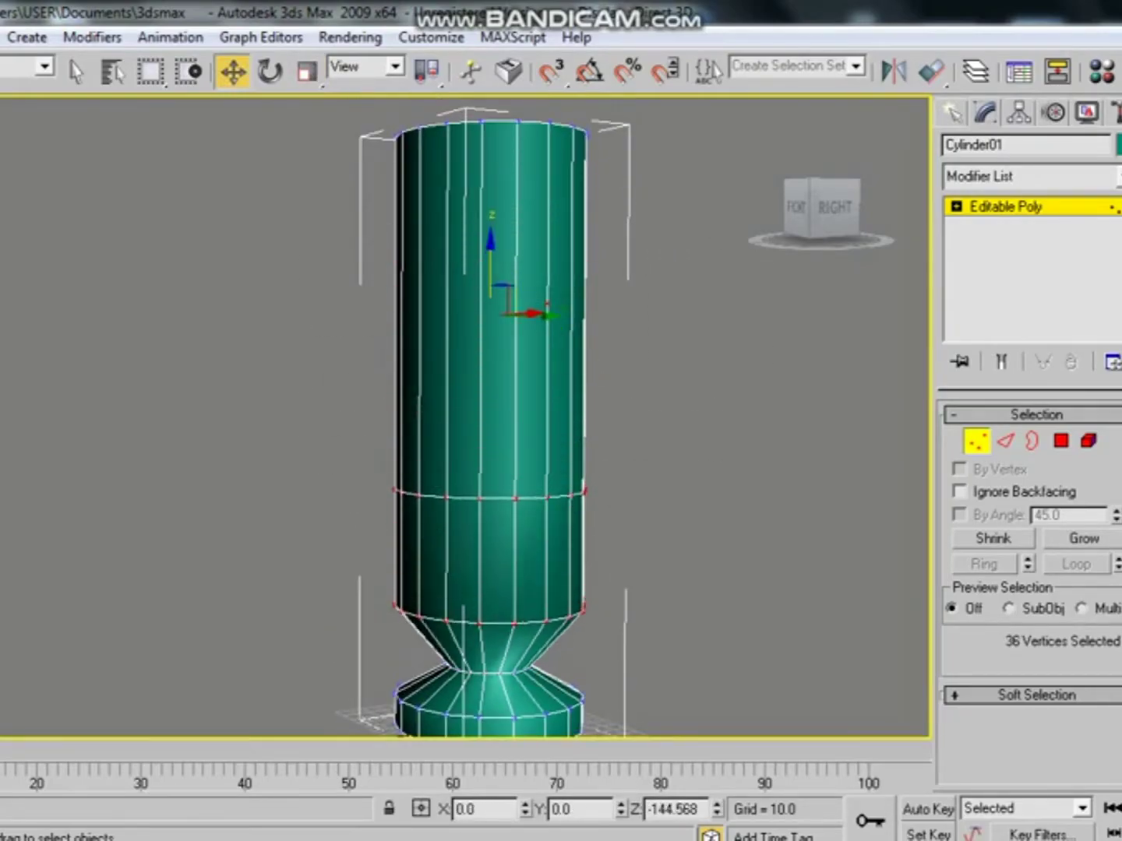
Step: Add an edge ring in the upper body, squeeze it into a neck and raise it
key(2)
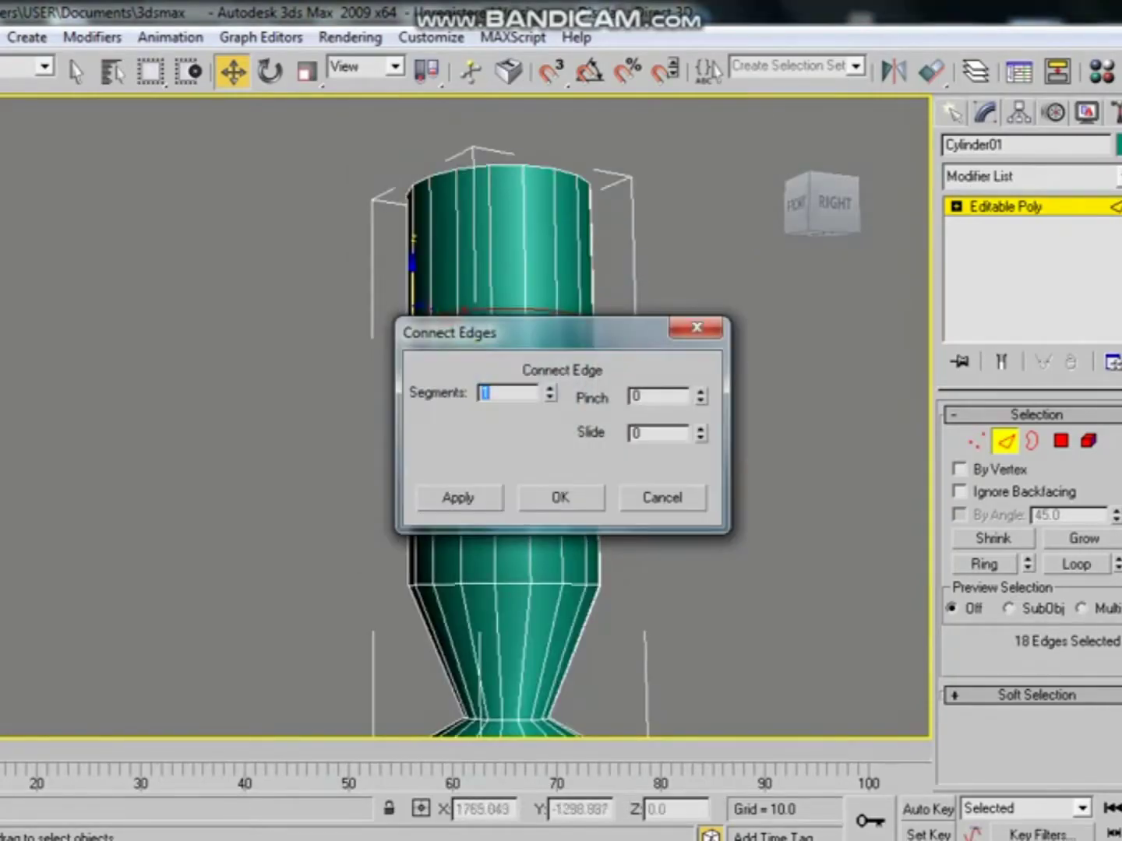
key(Return)
key(e)
key(r)
drag(502, 335, 502, 405)
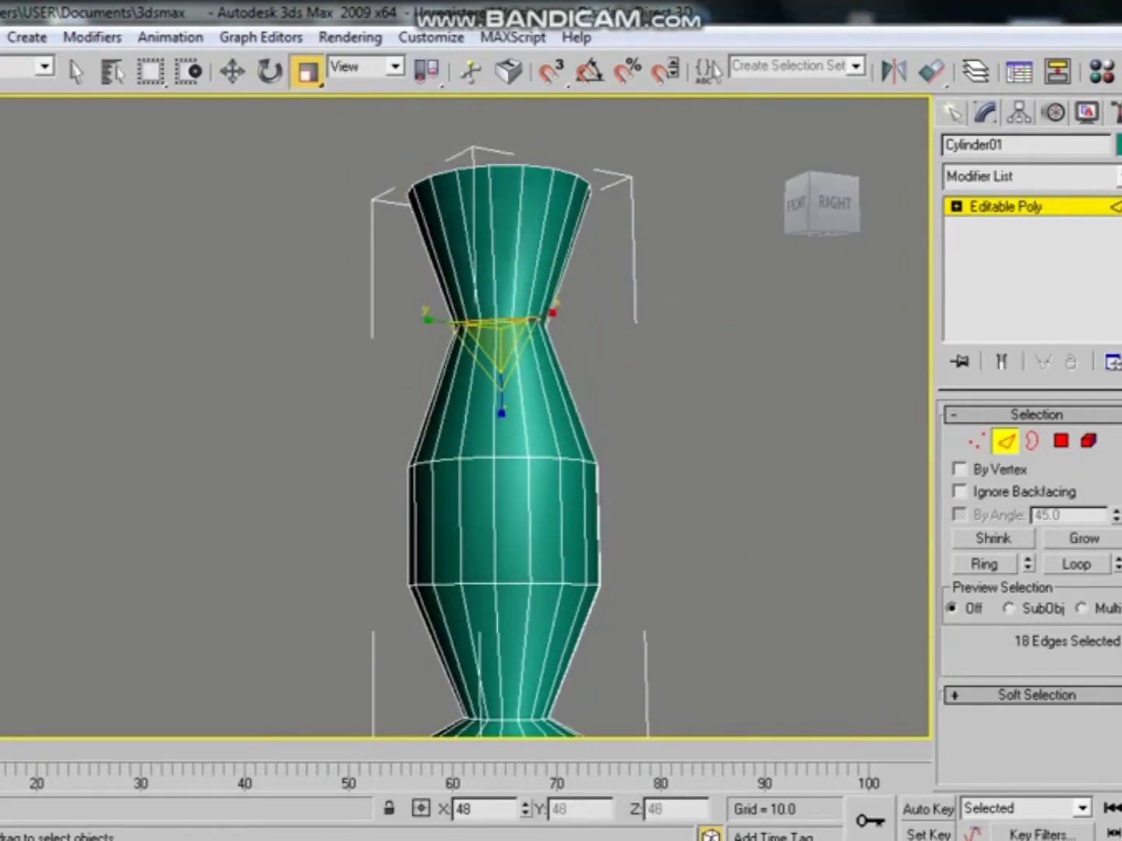
key(w)
drag(503, 315, 502, 296)
Step: Lower the selected vertex rows further down the body and show a wireframe front view
scroll(467, 413, down, 3)
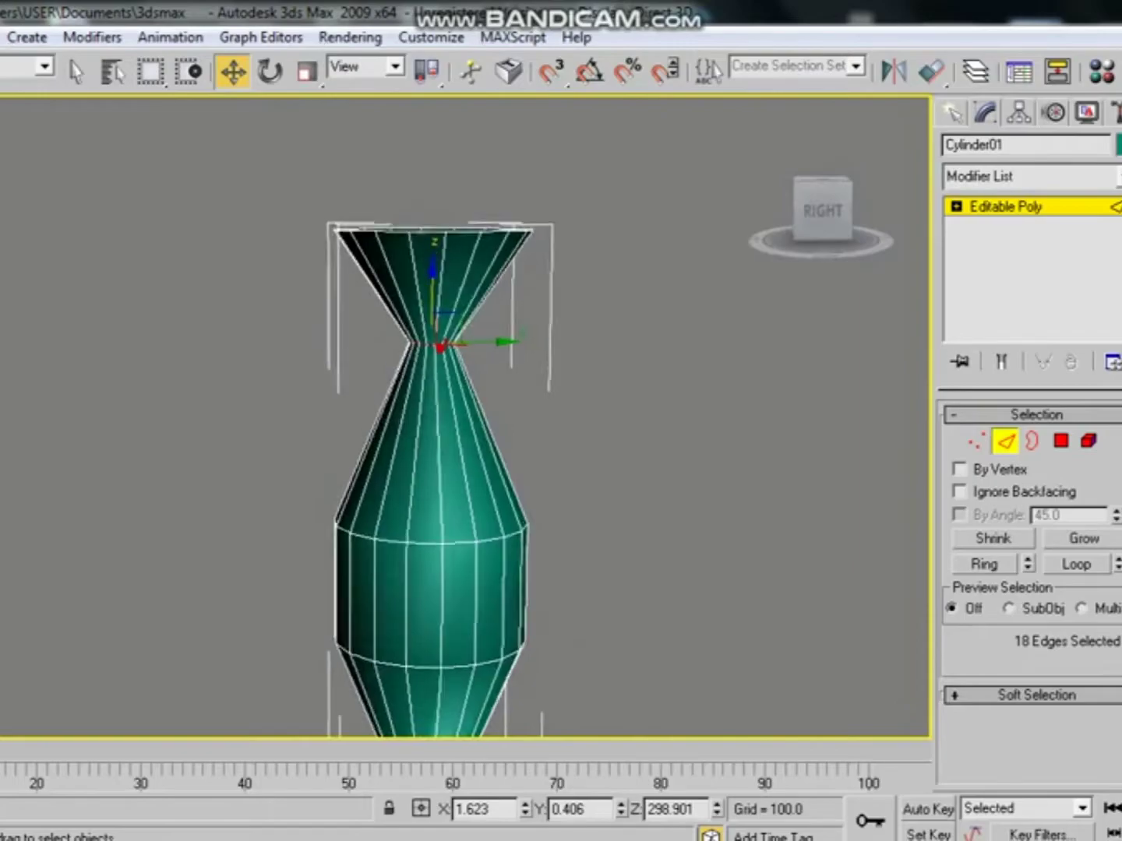
scroll(467, 413, down, 2)
key(ctrl+v)
key(Escape)
key(1)
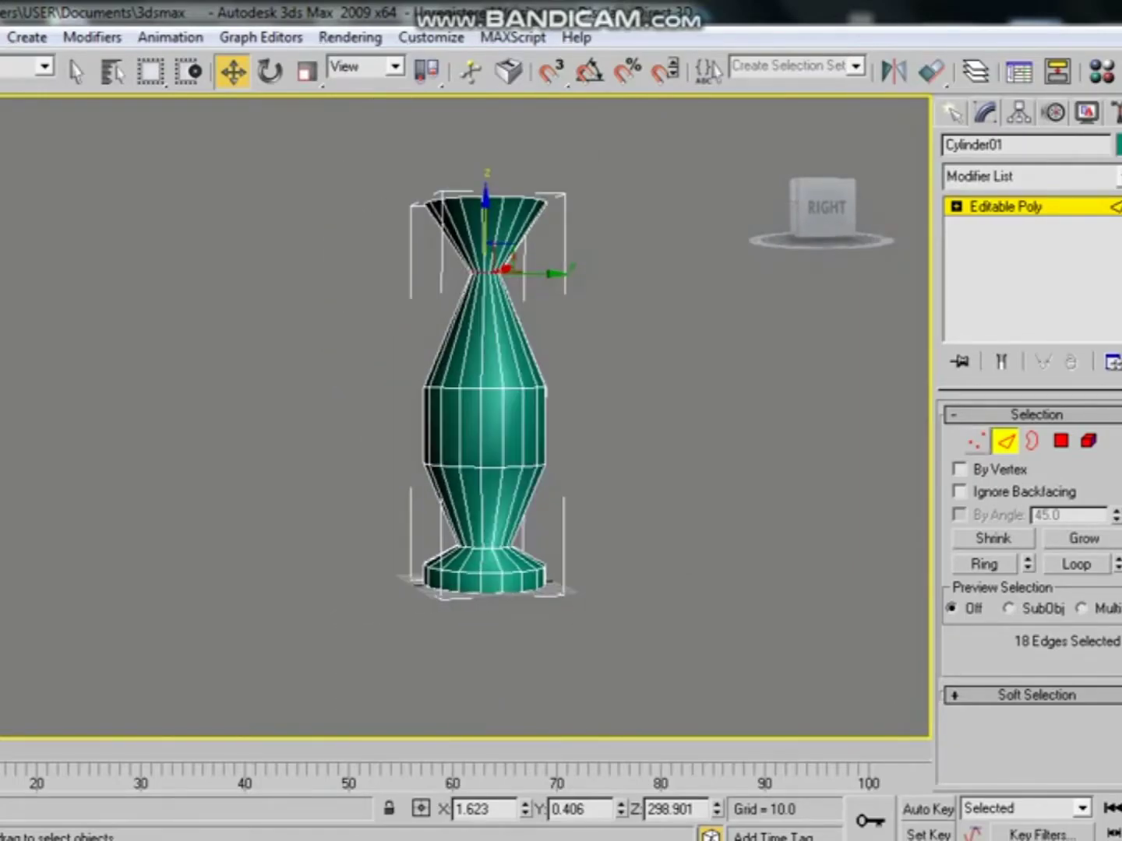
drag(486, 335, 487, 373)
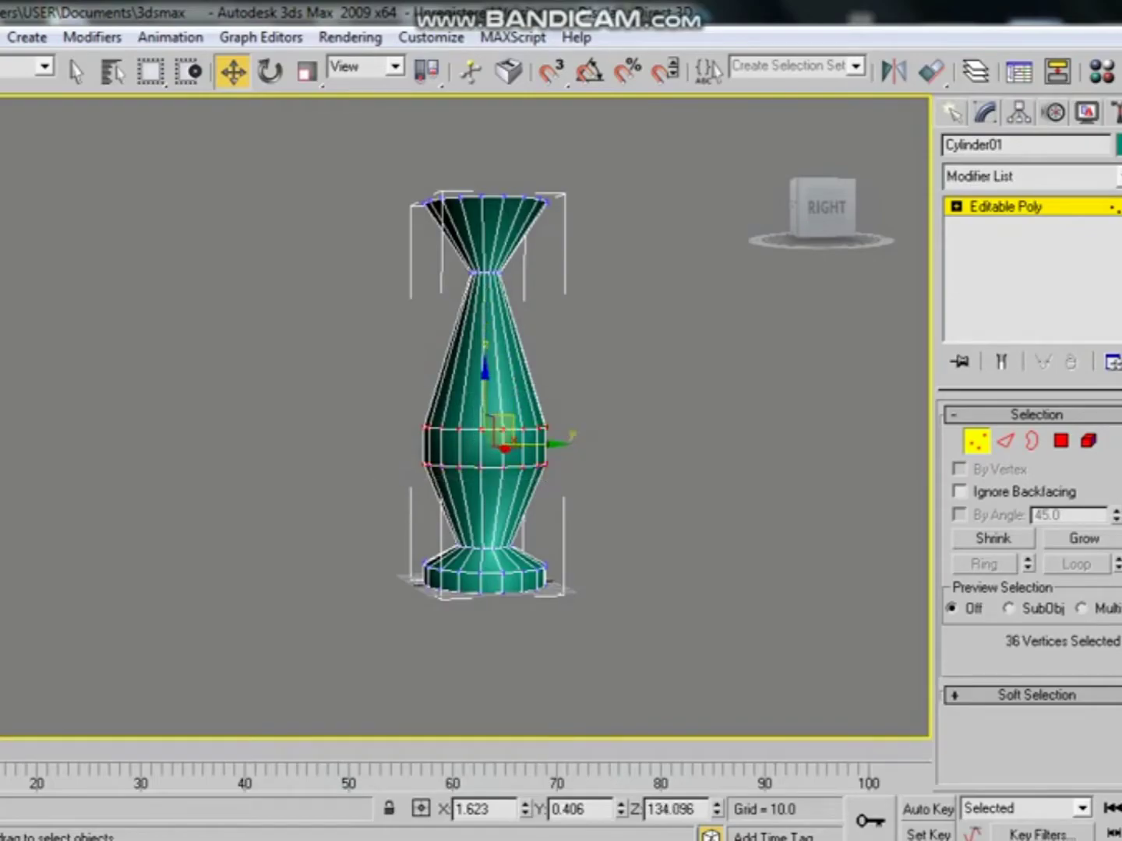
drag(502, 436, 503, 452)
key(f)
key(F3)
Step: Insert two edge loops across the sloped edges above the foot, scaling the first slightly
key(z)
key(2)
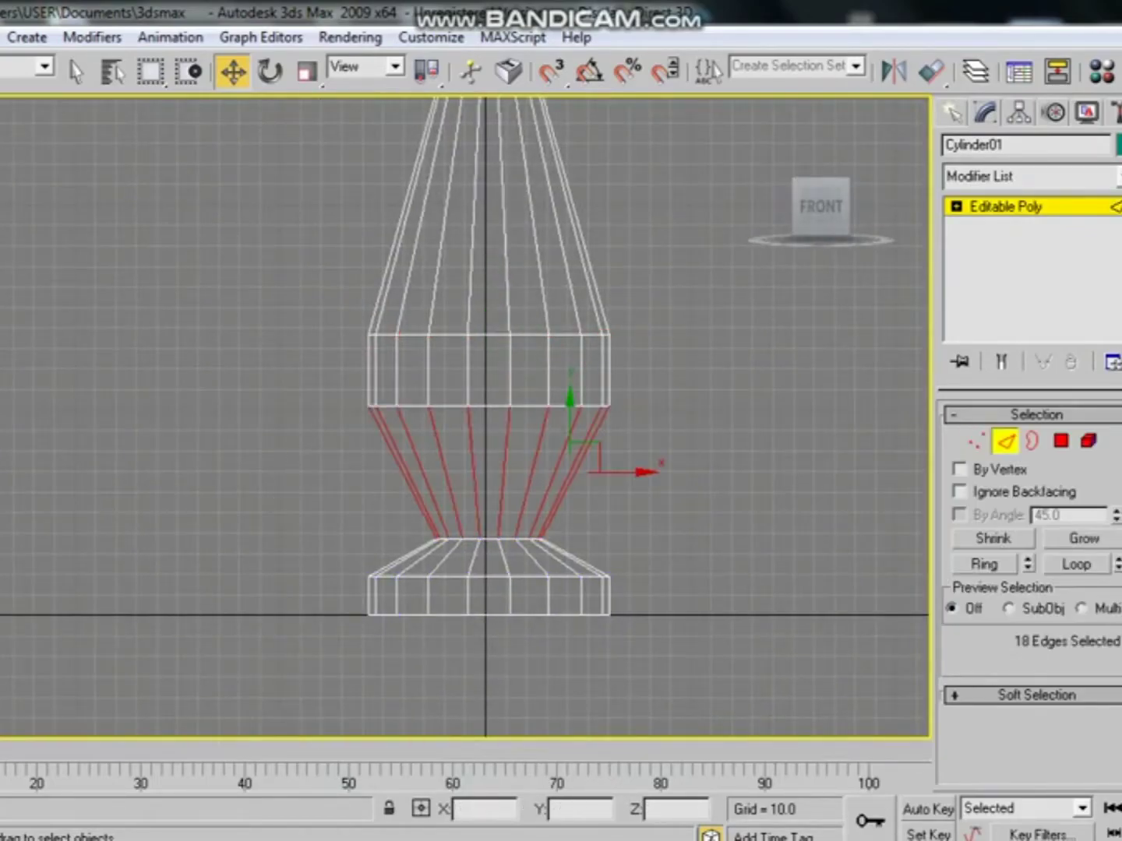
click(561, 495)
key(r)
drag(501, 450, 545, 445)
key(w)
key(r)
key(ctrl+shift+e)
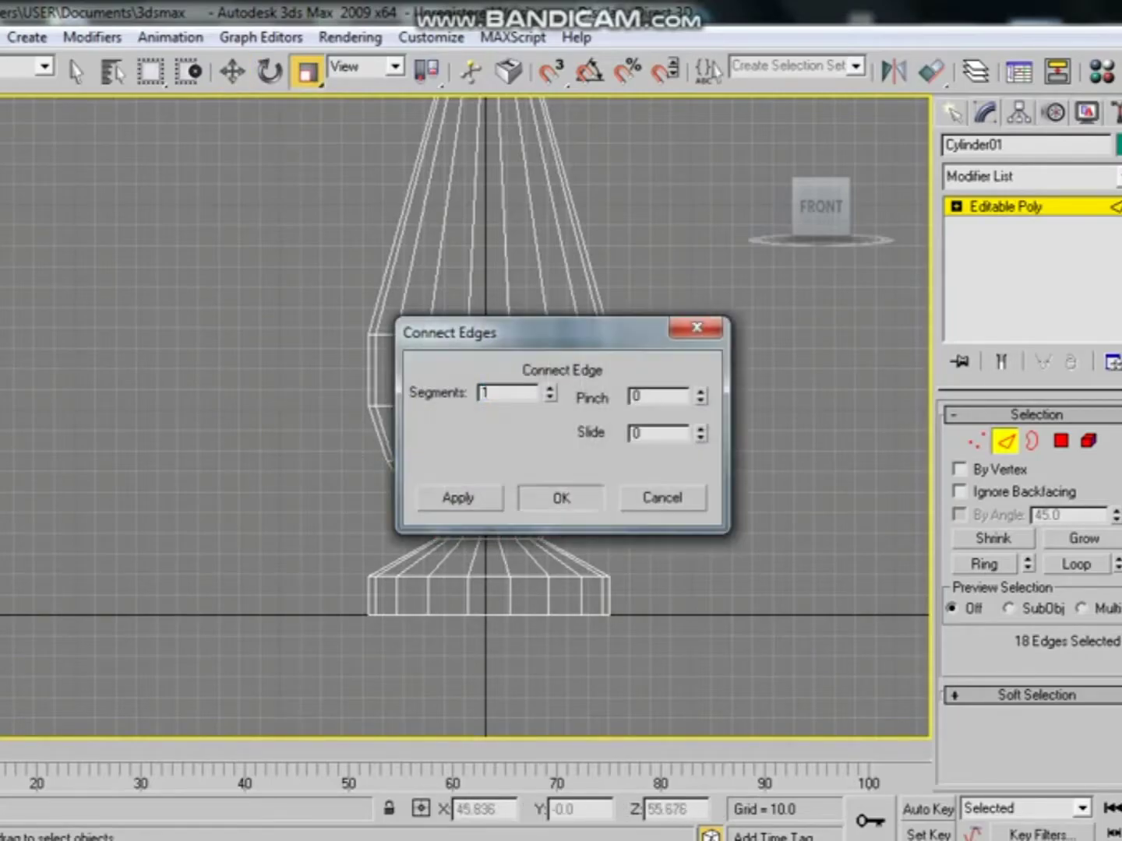
key(Return)
key(w)
Step: Lower the base vertices and add a pinched edge loop across the lower slope
key(1)
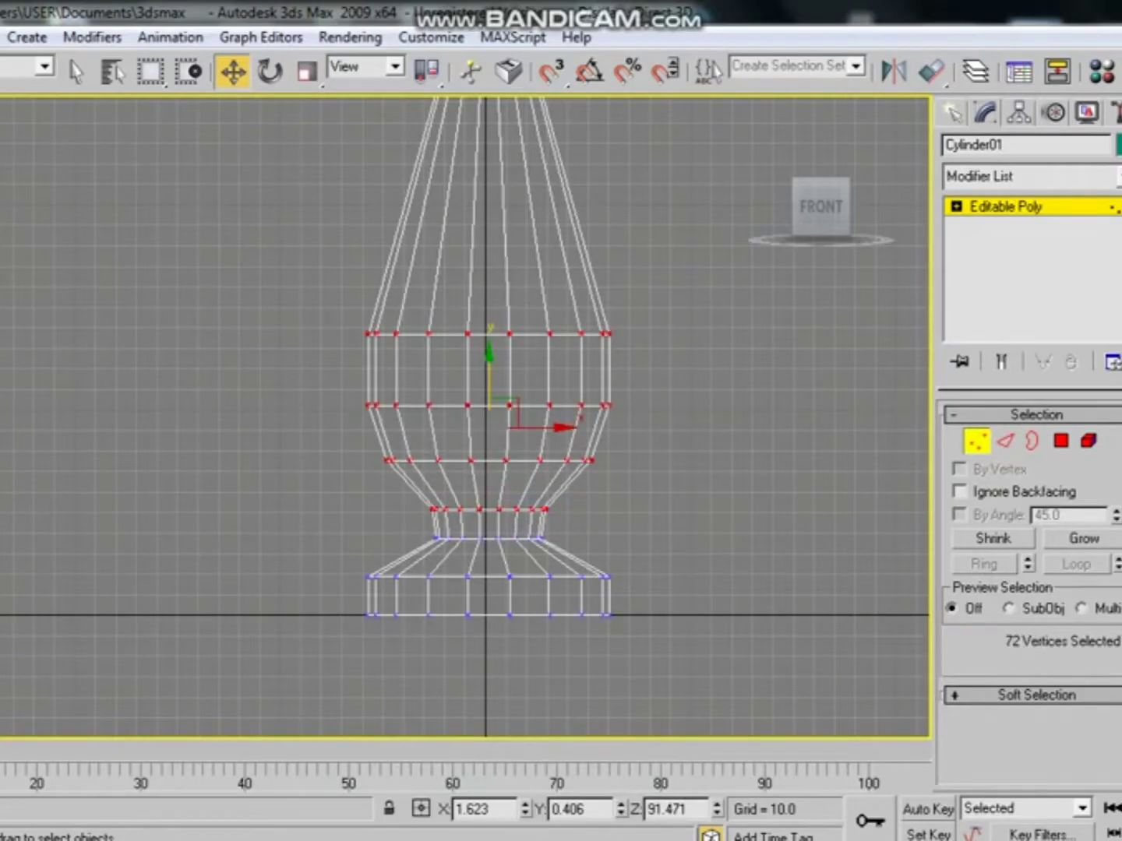
drag(342, 557, 631, 635)
drag(489, 557, 490, 602)
key(2)
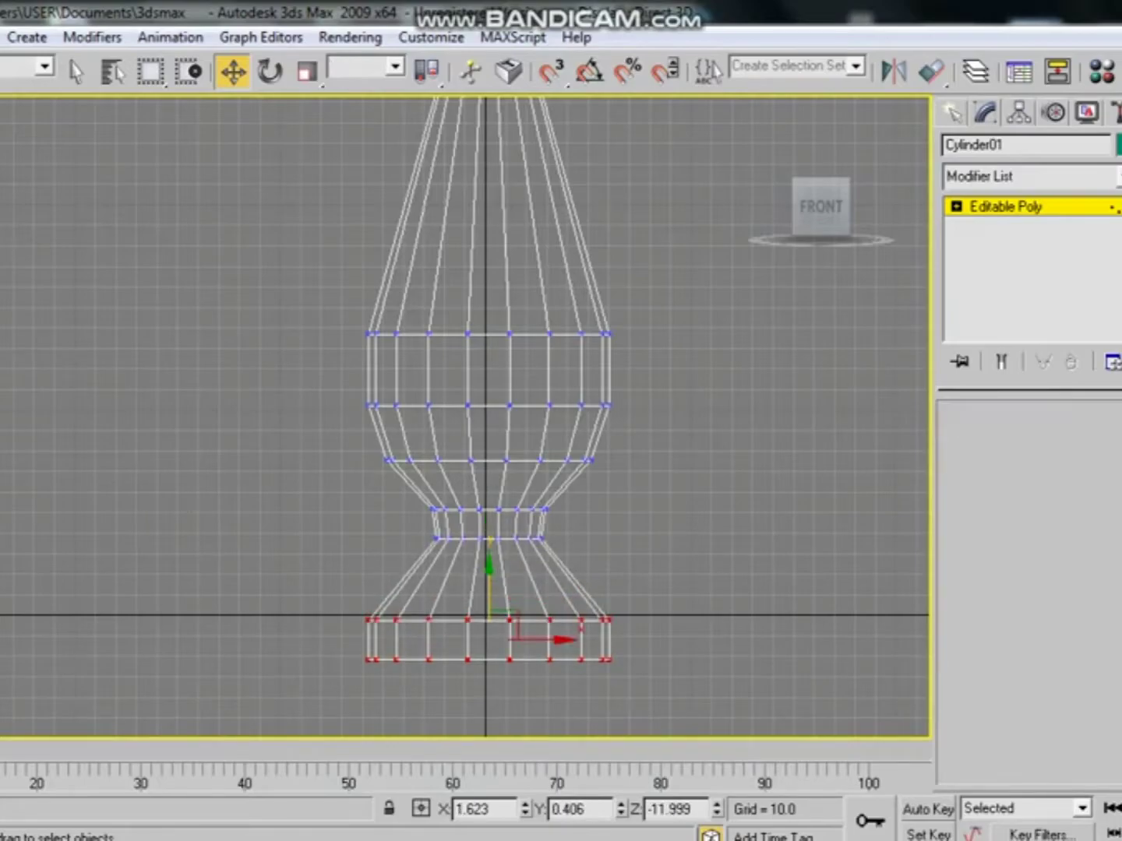
key(ctrl+shift+e)
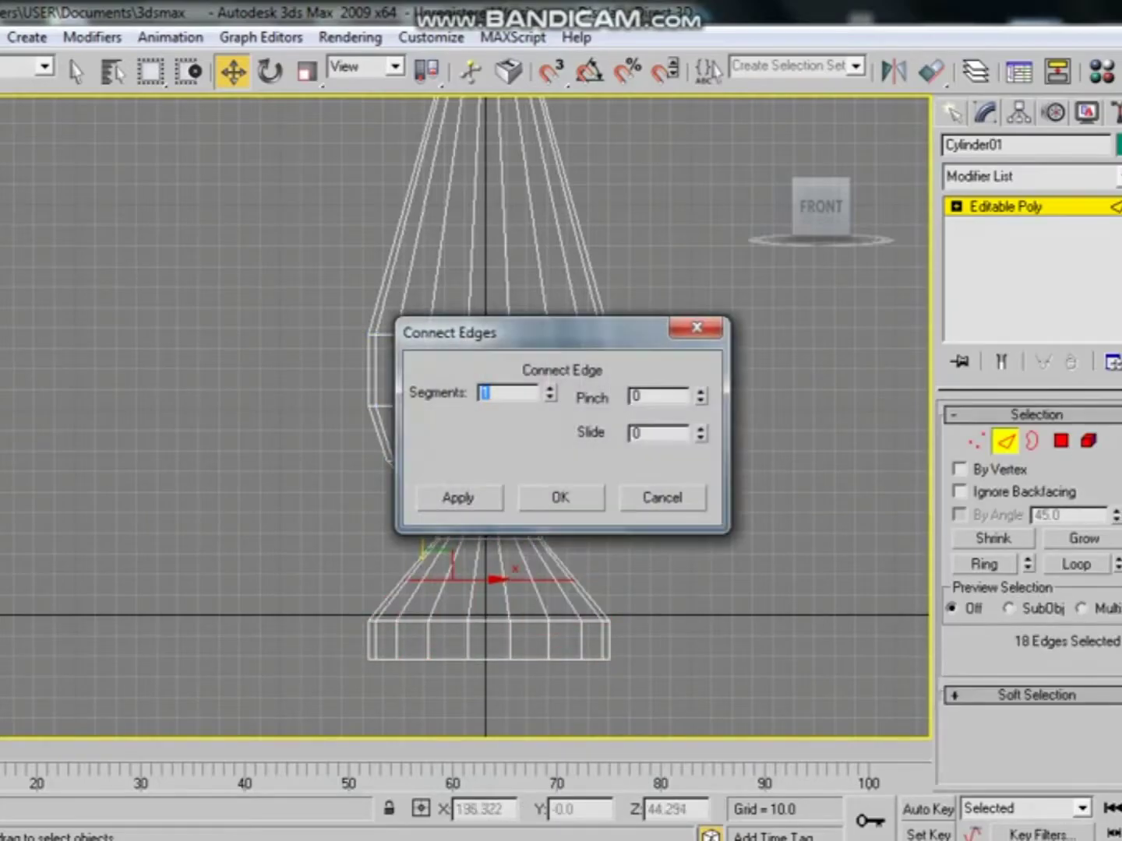
key(Return)
drag(503, 557, 502, 576)
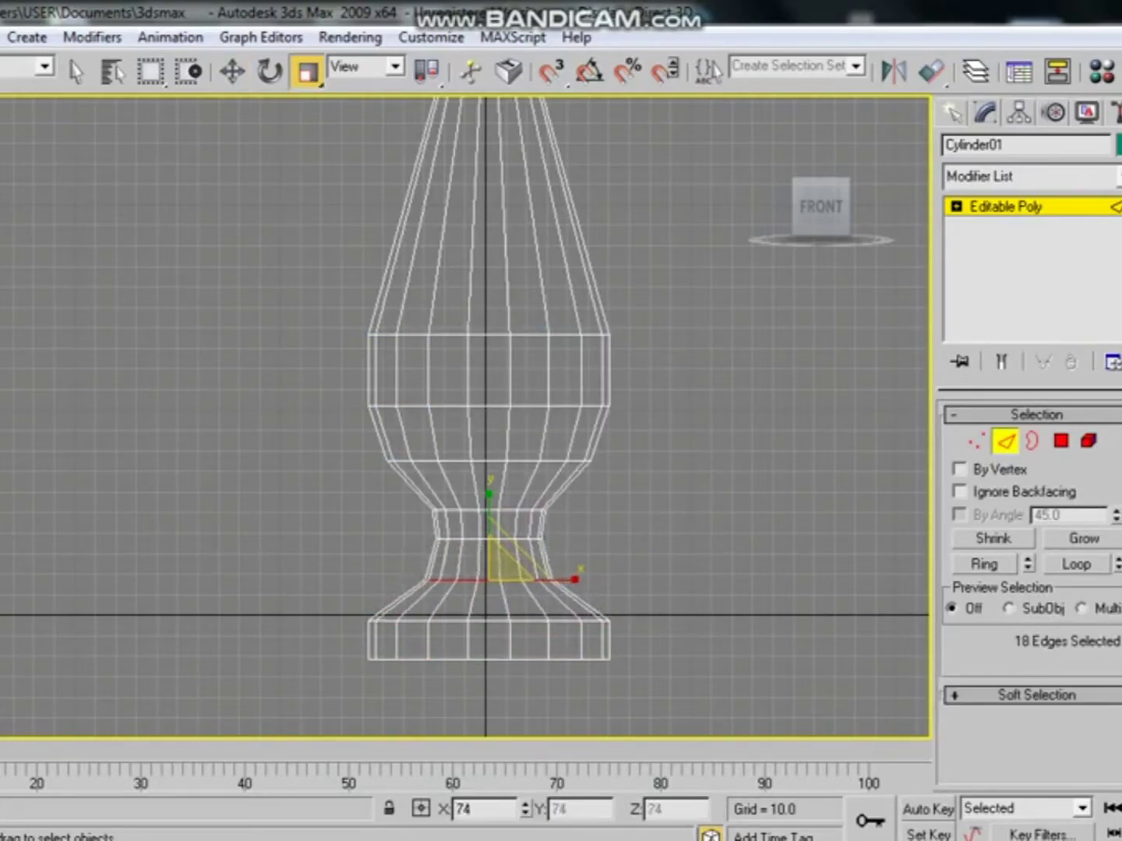
Step: Add two edge loops across the neck and narrow the latest one slightly
key(ctrl+shift+e)
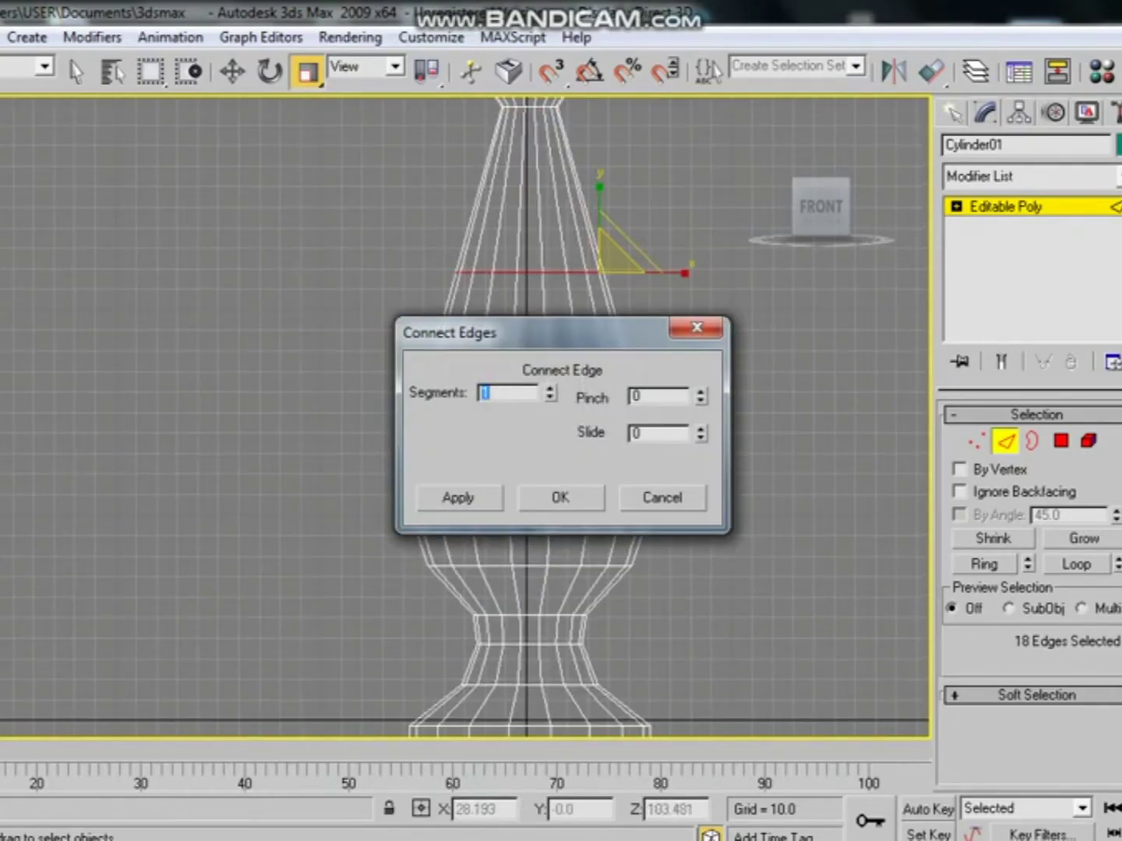
key(Return)
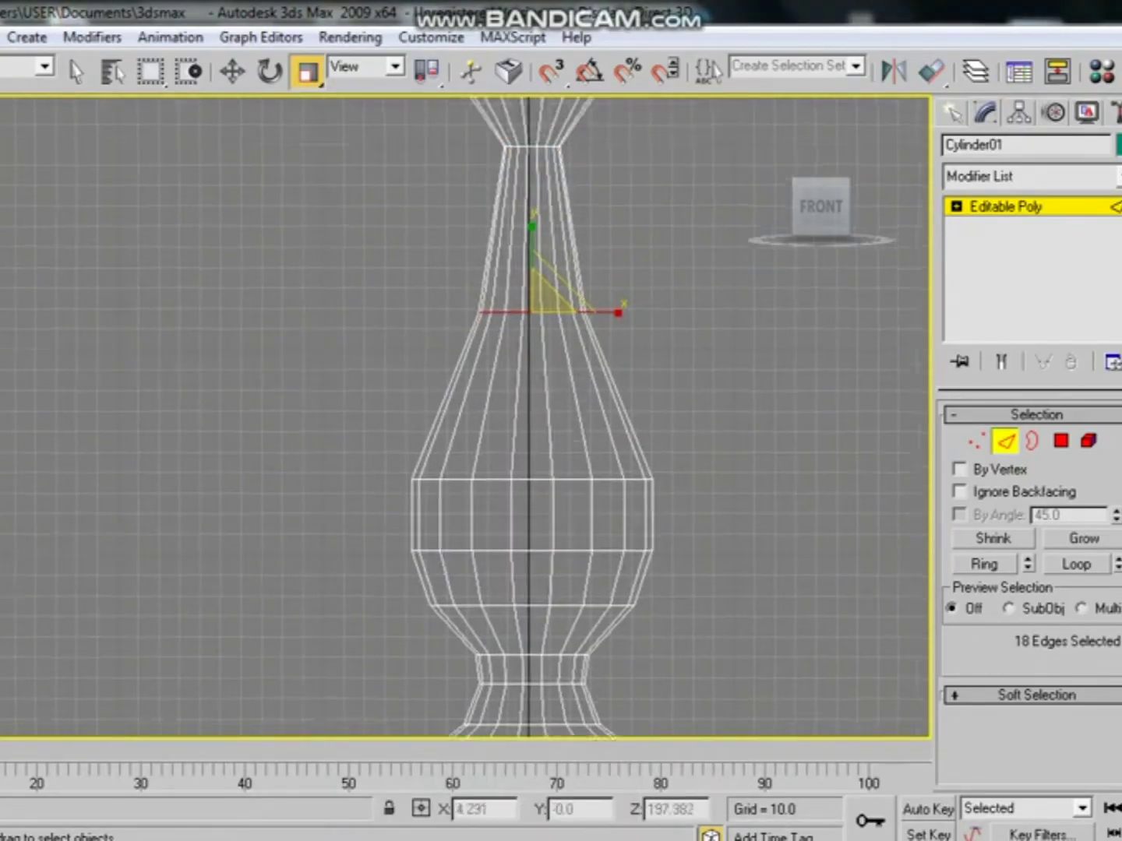
key(ctrl+shift+e)
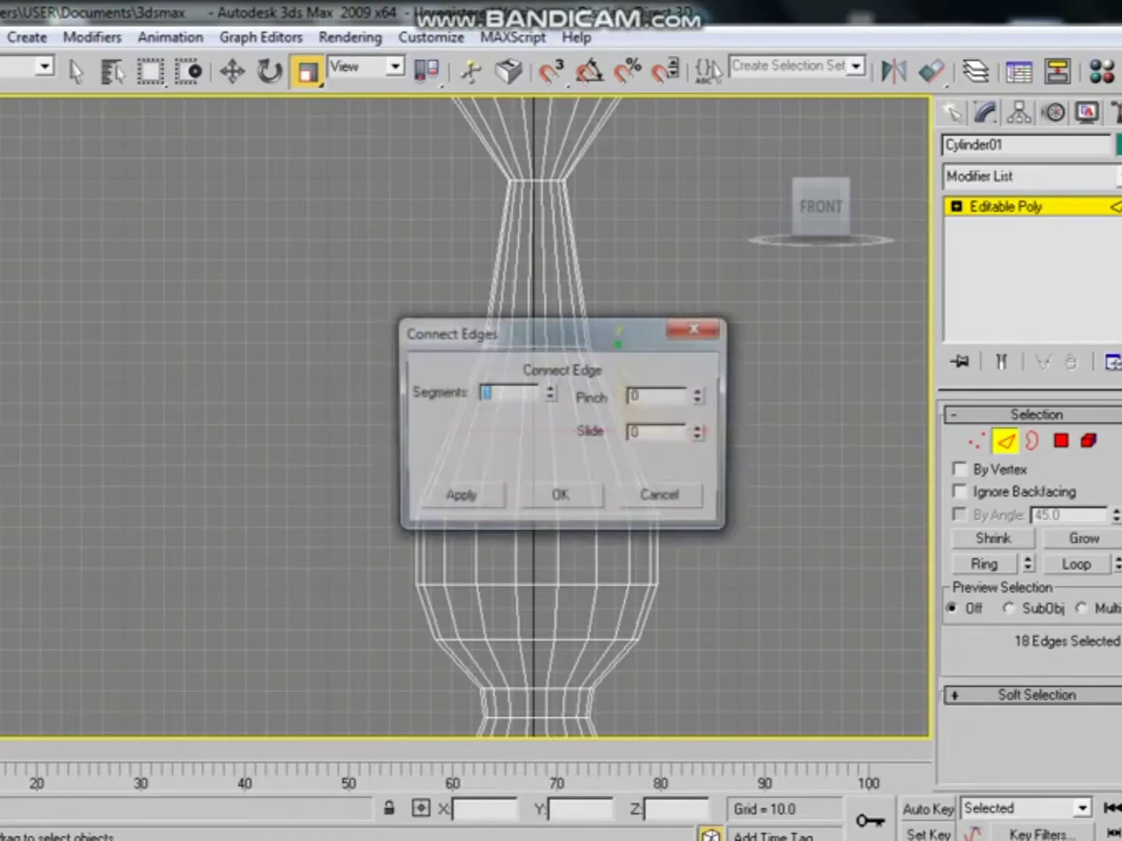
key(Return)
drag(555, 405, 537, 393)
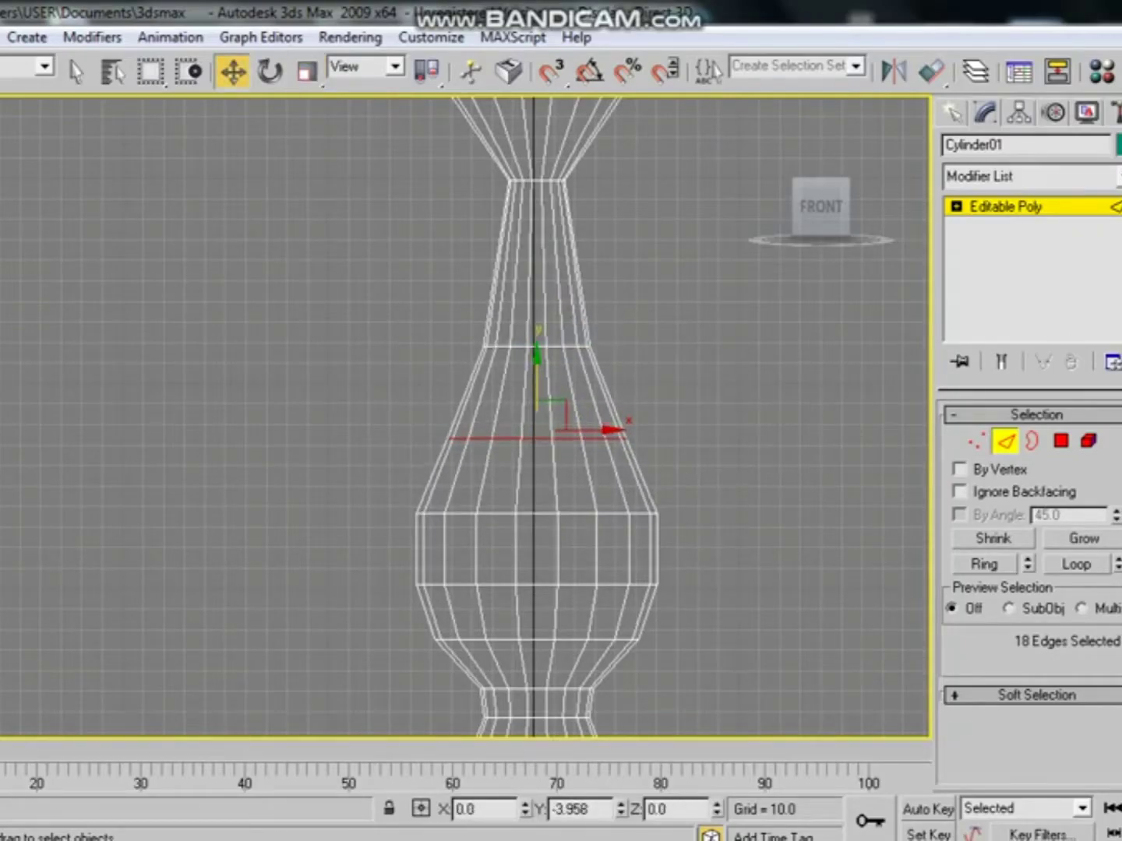
Step: Fine-tune the middle and shoulder vertex rows of the body
key(1)
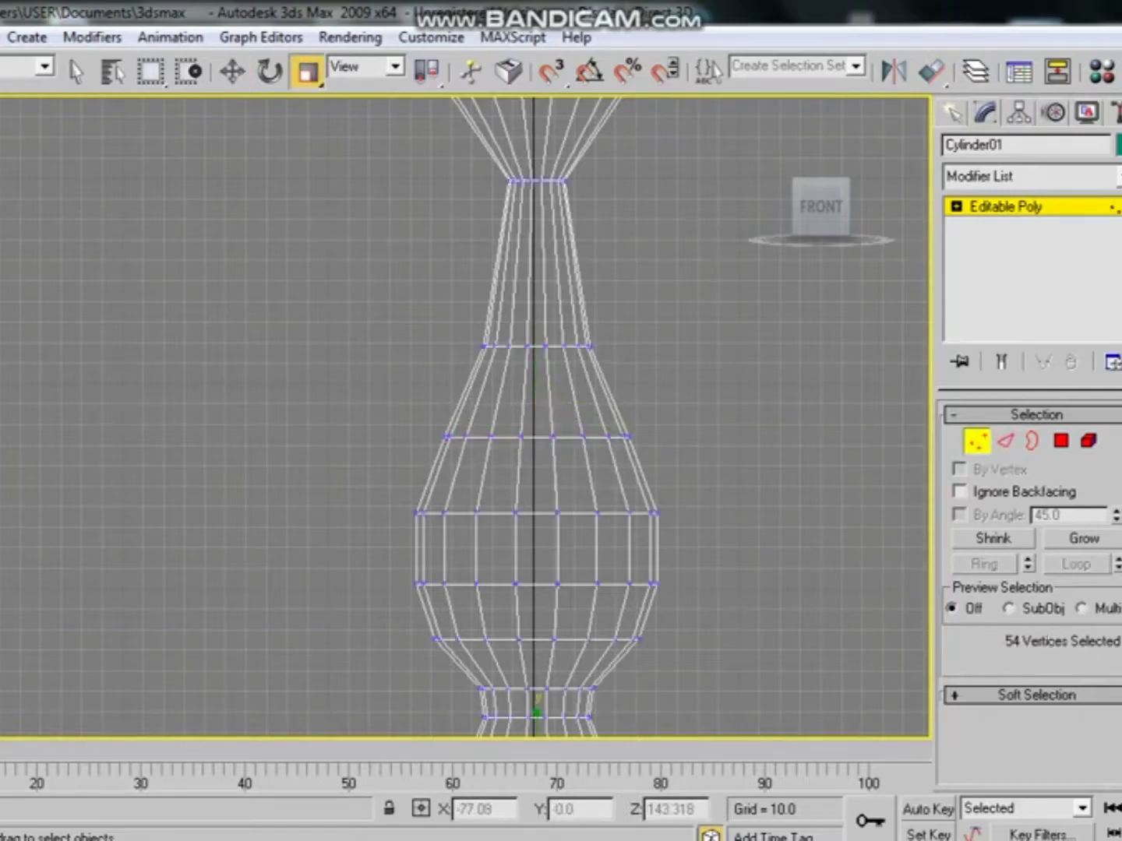
drag(557, 530, 557, 518)
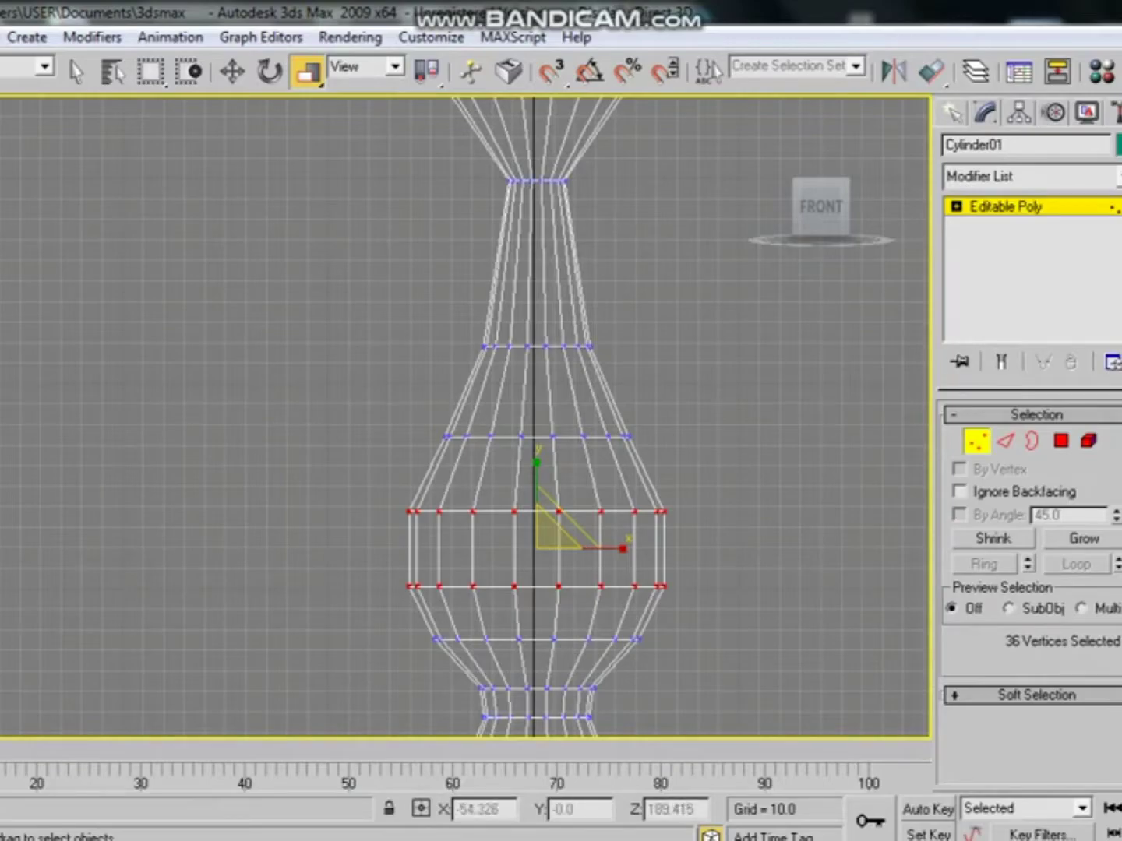
drag(557, 518, 557, 530)
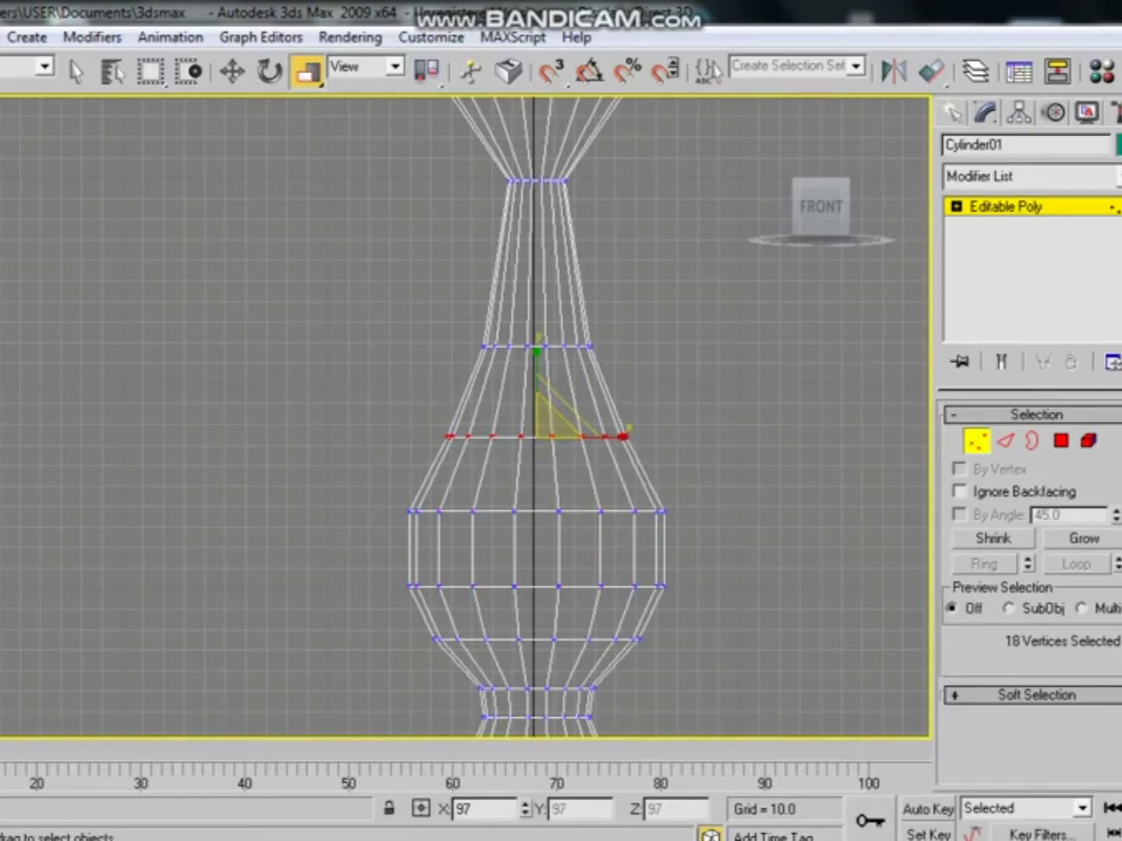
middle_drag(537, 436, 559, 528)
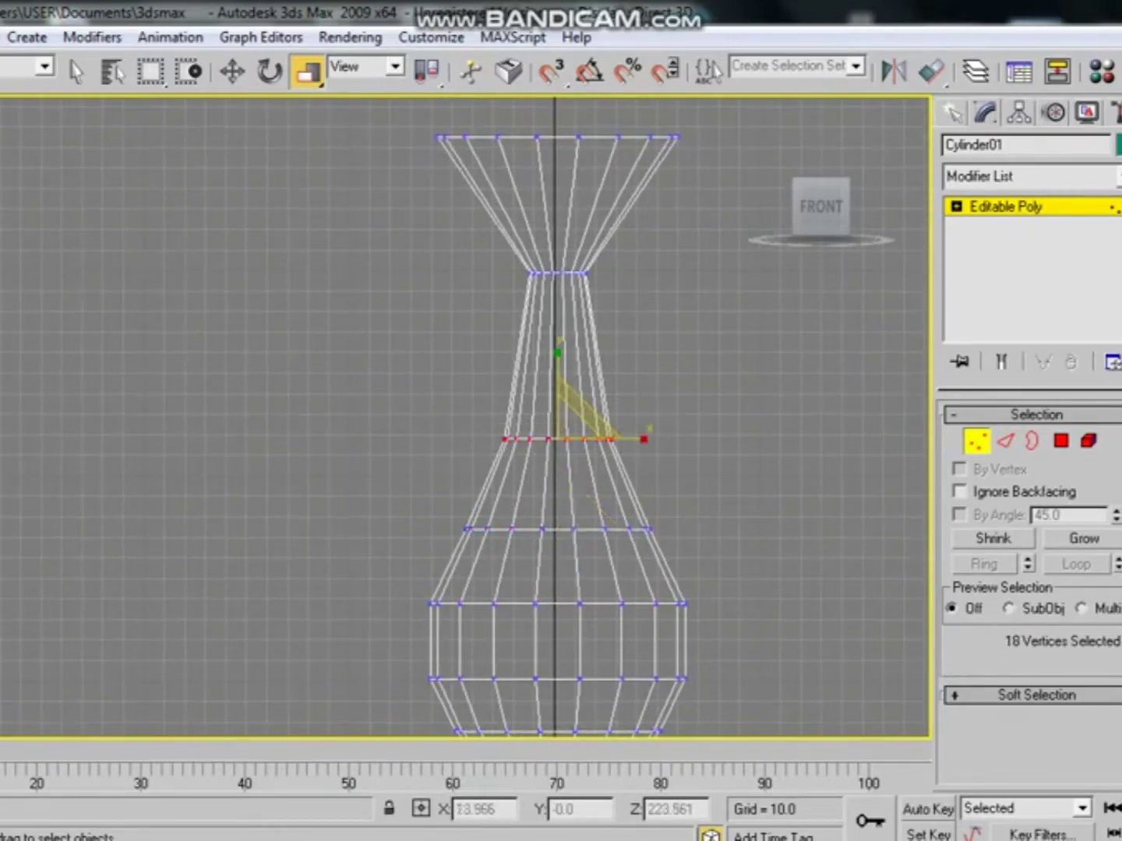
drag(604, 506, 603, 517)
key(3)
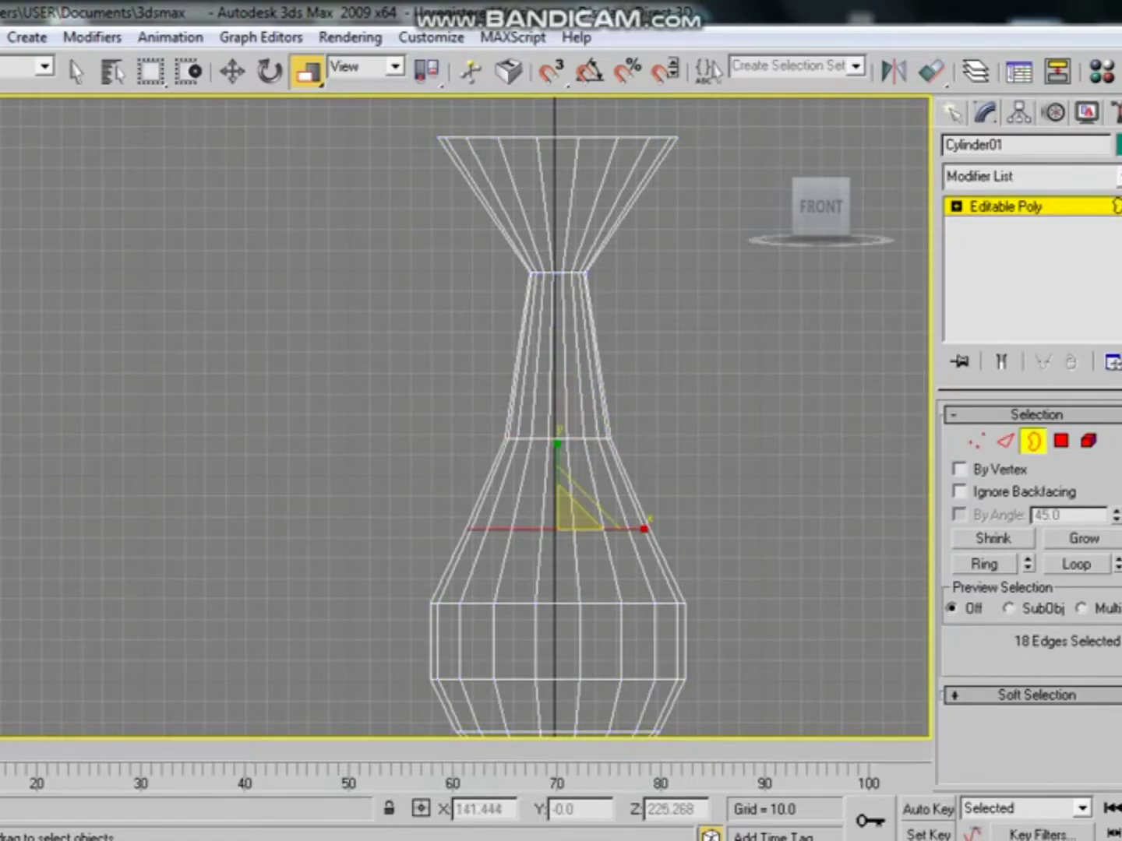
Step: Select one vertex row of the body and lower it slightly
key(1)
drag(437, 385, 663, 475)
mouse_move(558, 405)
mouse_down()
mouse_move(558, 429)
mouse_move(573, 420)
mouse_up()
key(r)
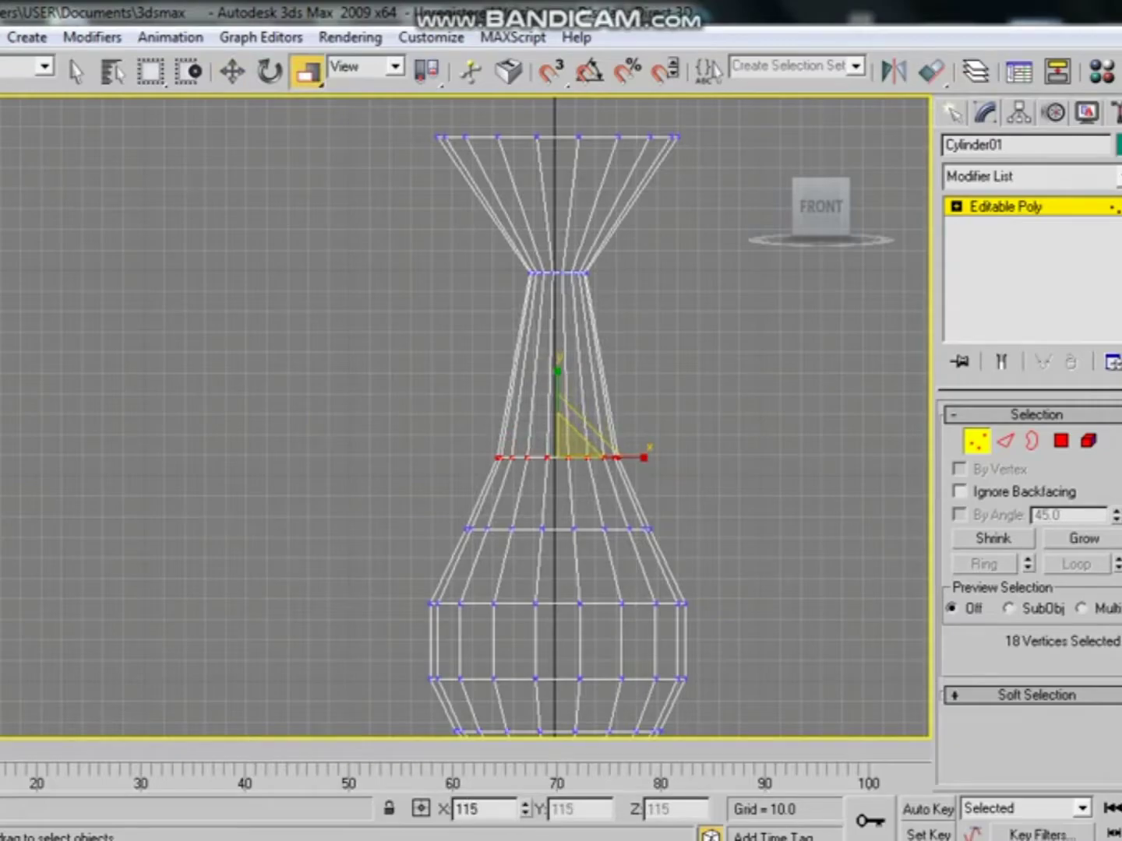
scroll(300, 269, up, 2)
Step: Add an edge loop midway through the upper band
key(2)
click(659, 639)
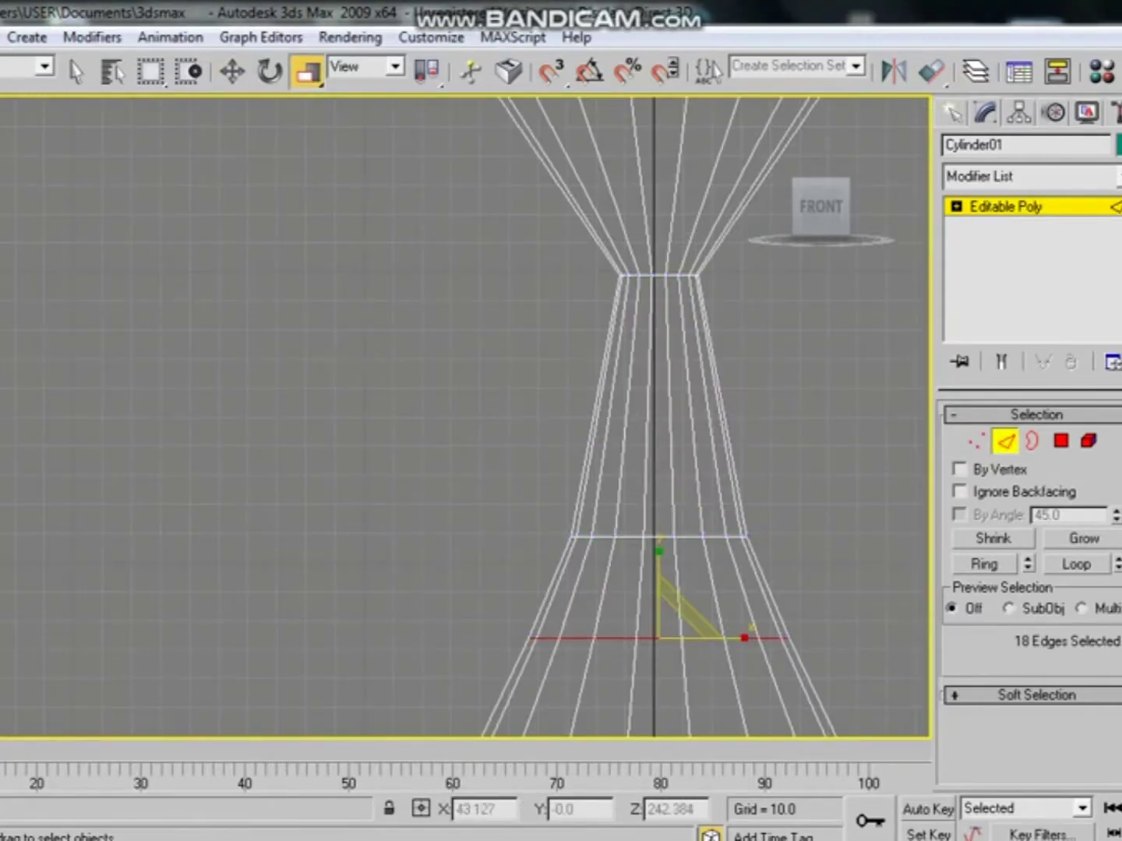
click(984, 564)
key(ctrl+shift+e)
key(Return)
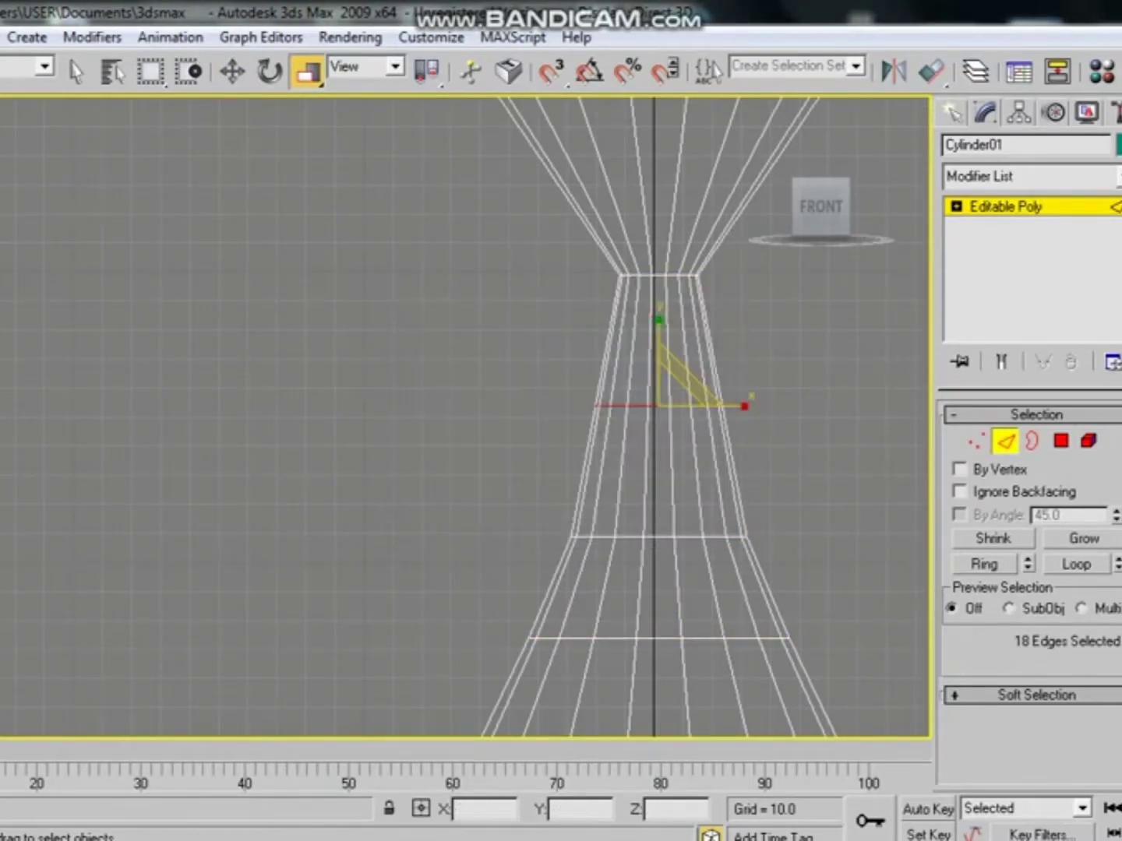
Step: Scale the waist vertex ring outward and set up Connect Edges on the neck band
key(1)
drag(678, 265, 677, 241)
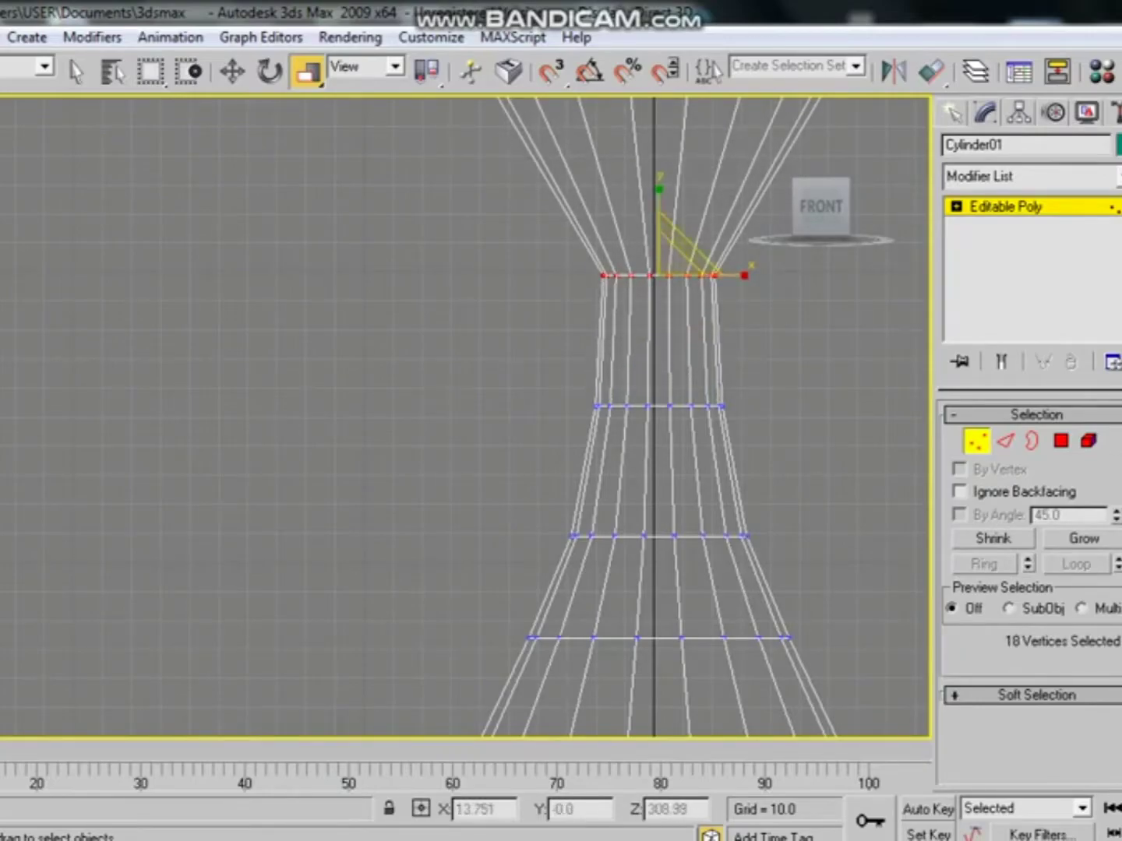
middle_drag(468, 390, 409, 535)
key(2)
key(ctrl+shift+e)
Step: Connect 2 edge loops across the neck and extrude the band polygons outward
text(2)
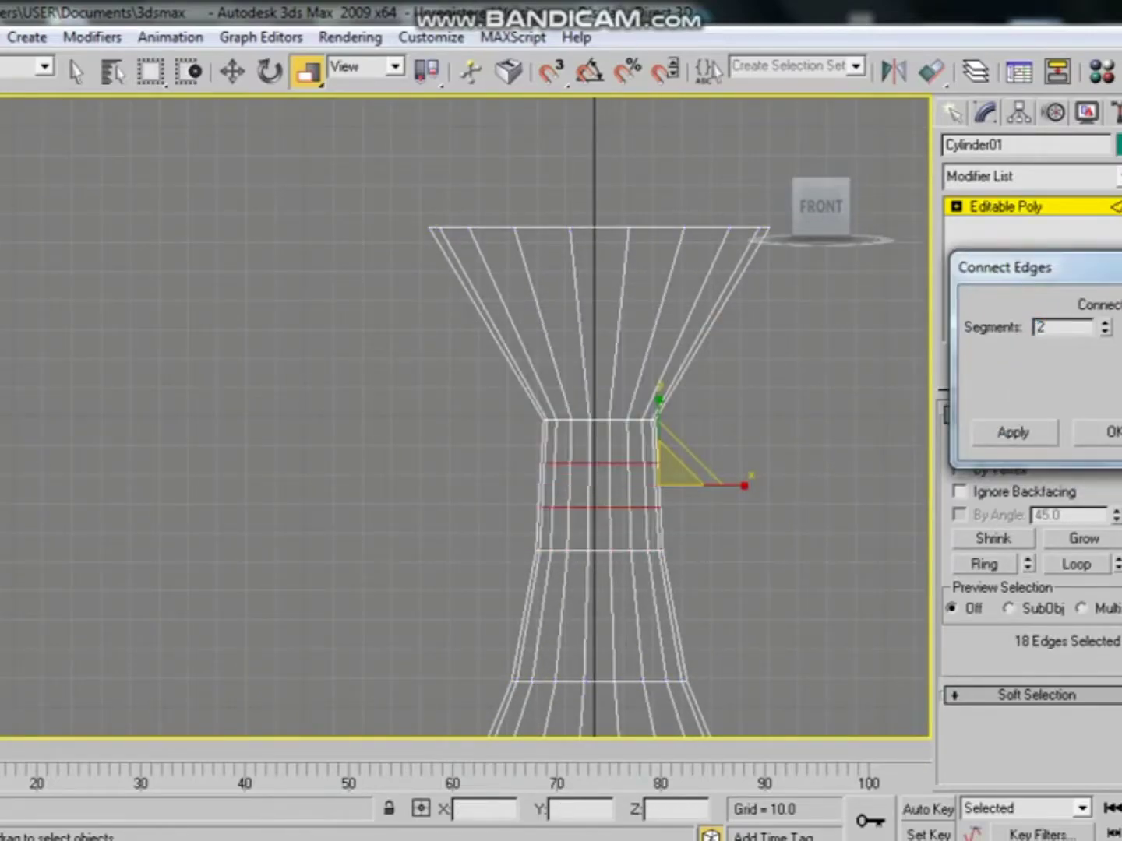
key(Return)
key(4)
key(shift+e)
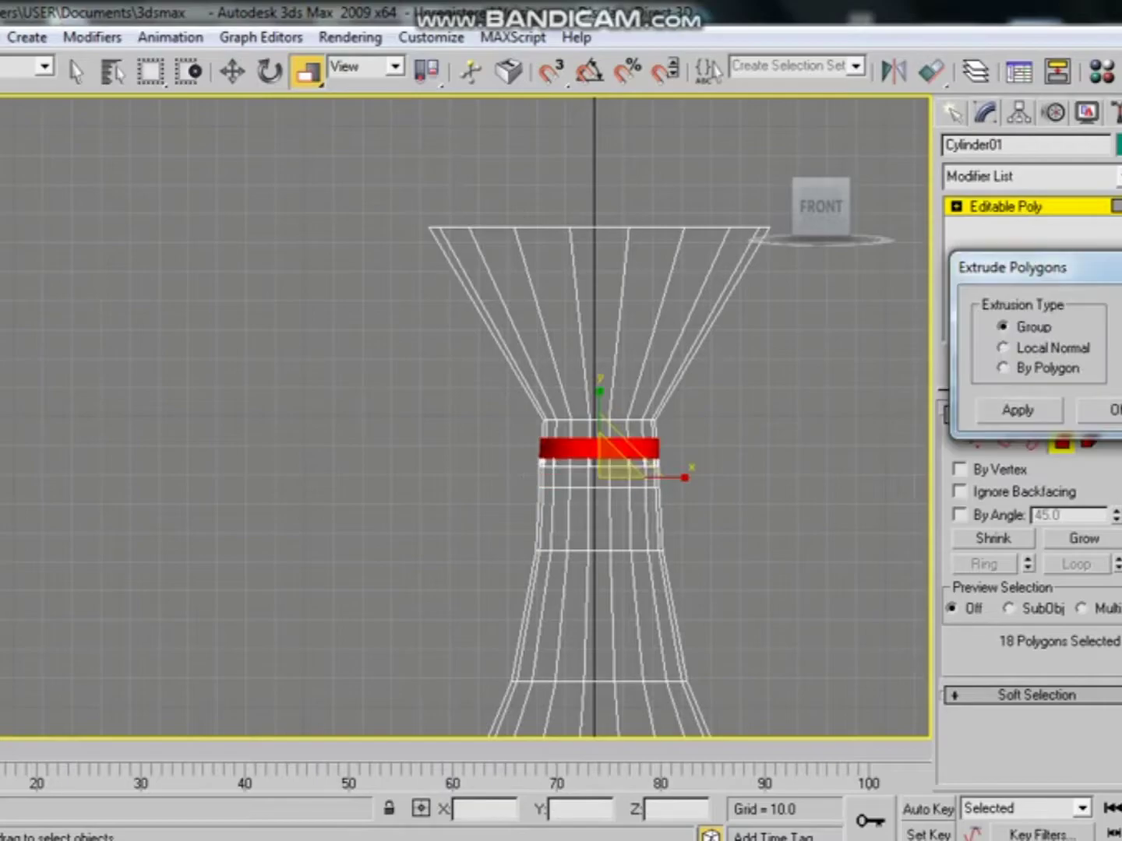
key(Return)
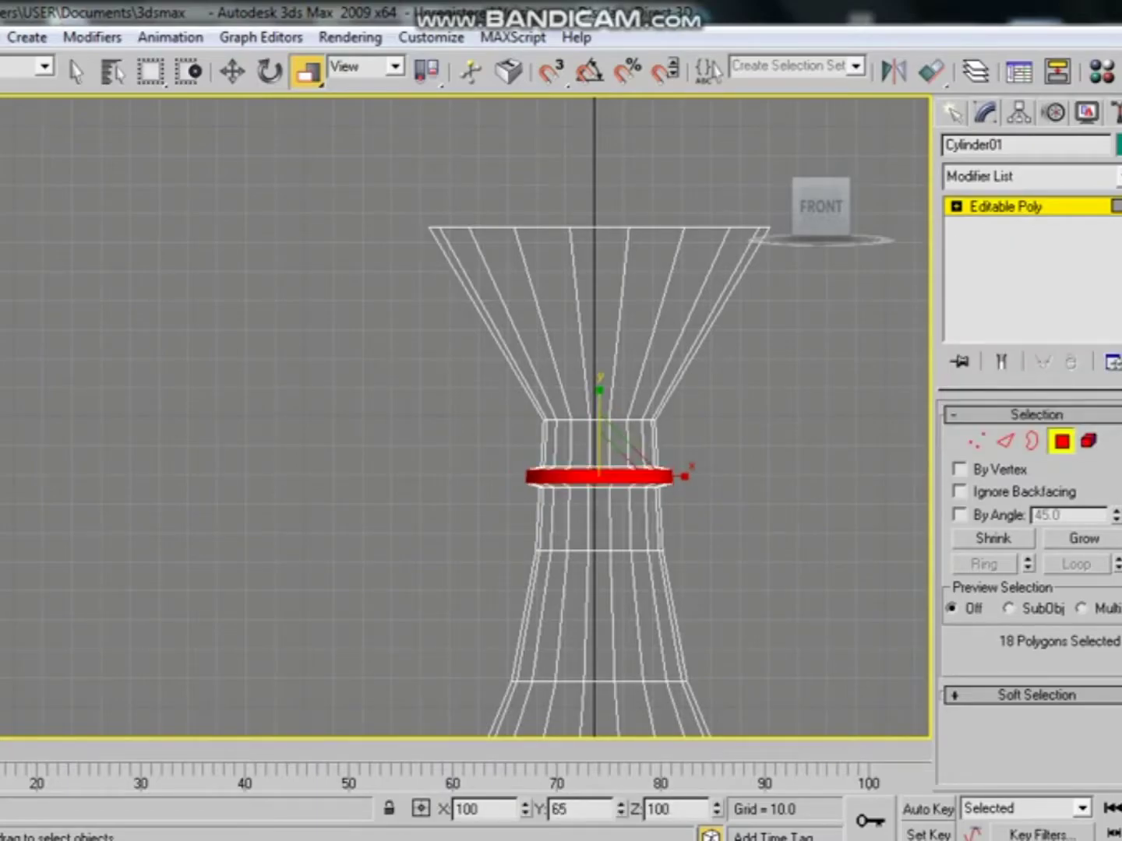
Step: Inspect the raised neck ring in a shaded Perspective view, orbiting and checking its edges
key(p)
scroll(545, 421, up, 5)
mouse_move(545, 420)
alt+middle_down()
mouse_move(560, 421)
mouse_move(546, 405)
mouse_move(545, 343)
mouse_move(569, 311)
alt+middle_up()
key(2)
click(541, 451)
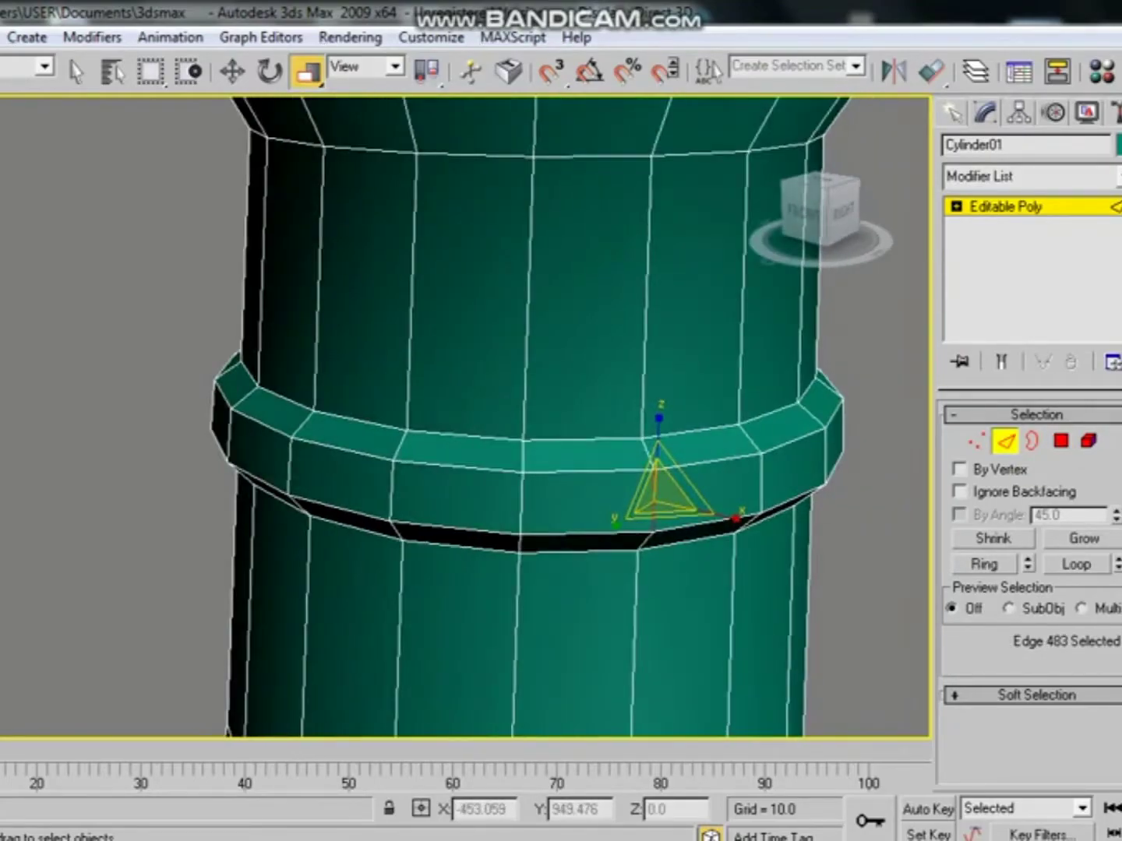
key(4)
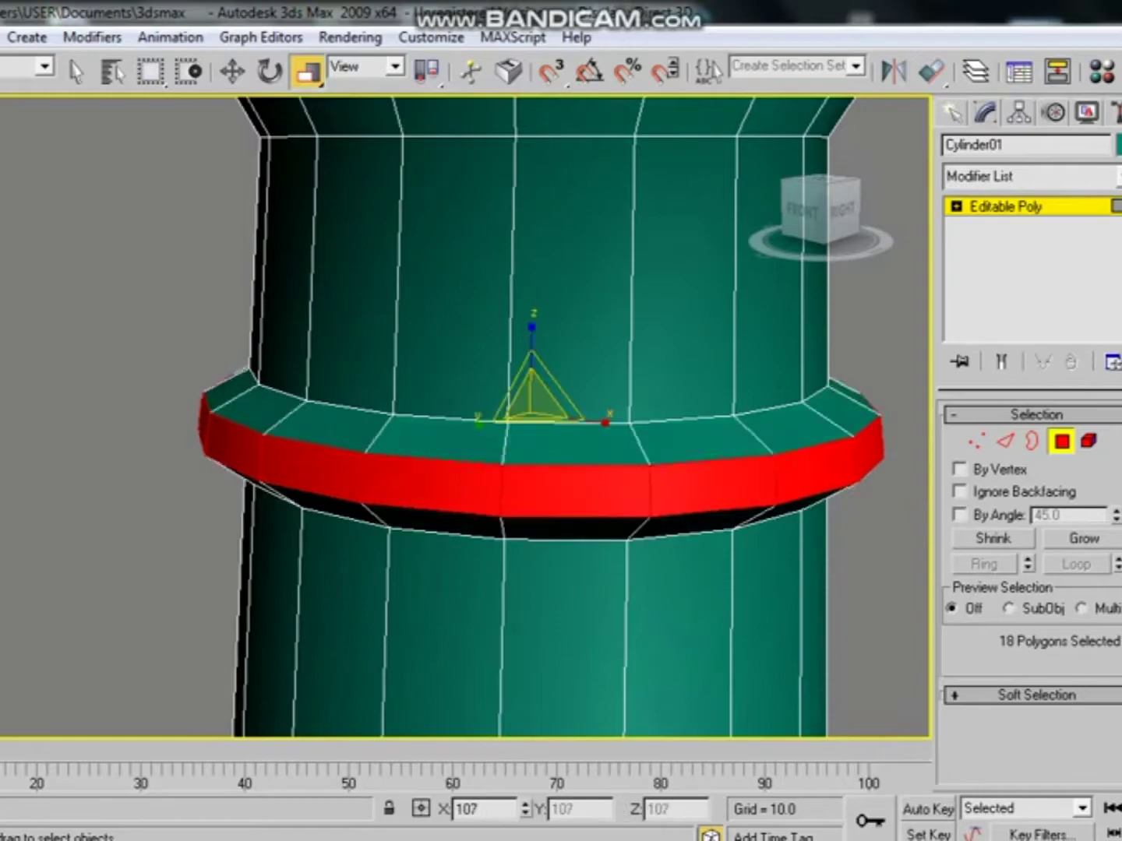
click(117, 312)
key(ctrl+z)
scroll(405, 467, down, 3)
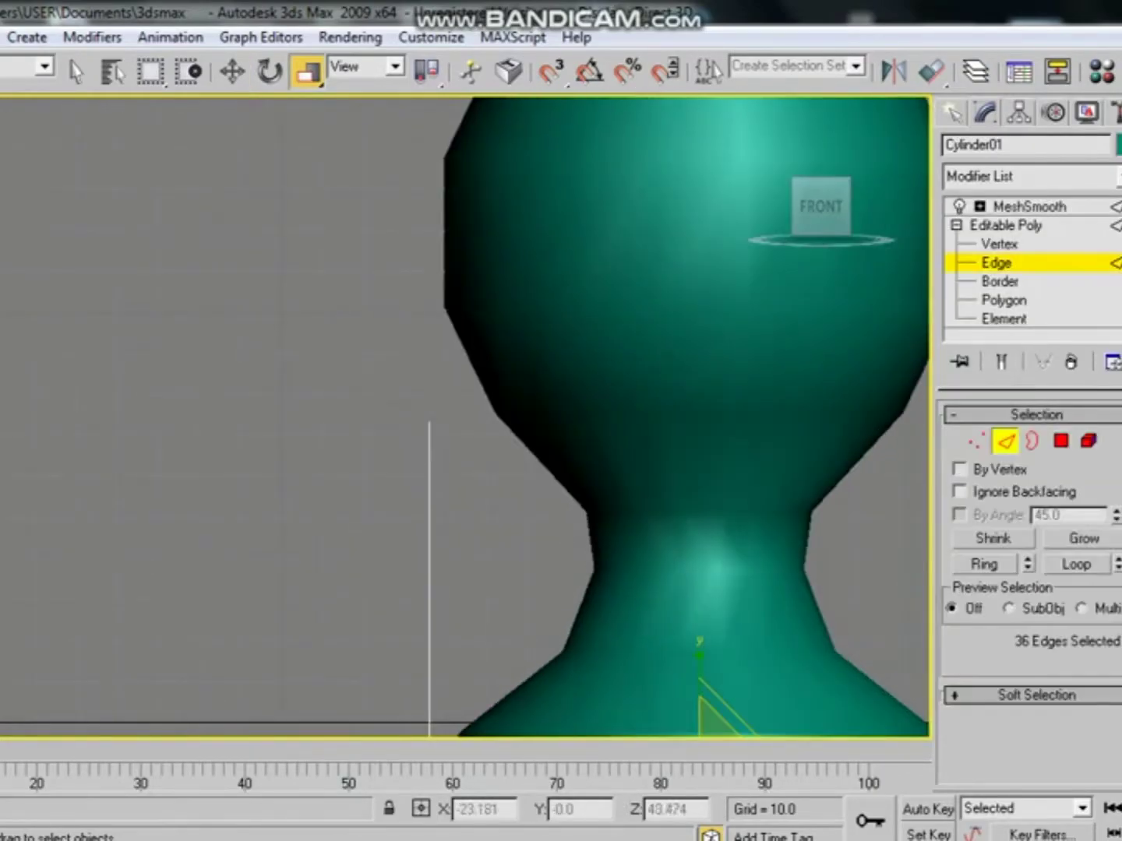
Step: Select the edge ring at the top of the neck
drag(600, 532, 802, 515)
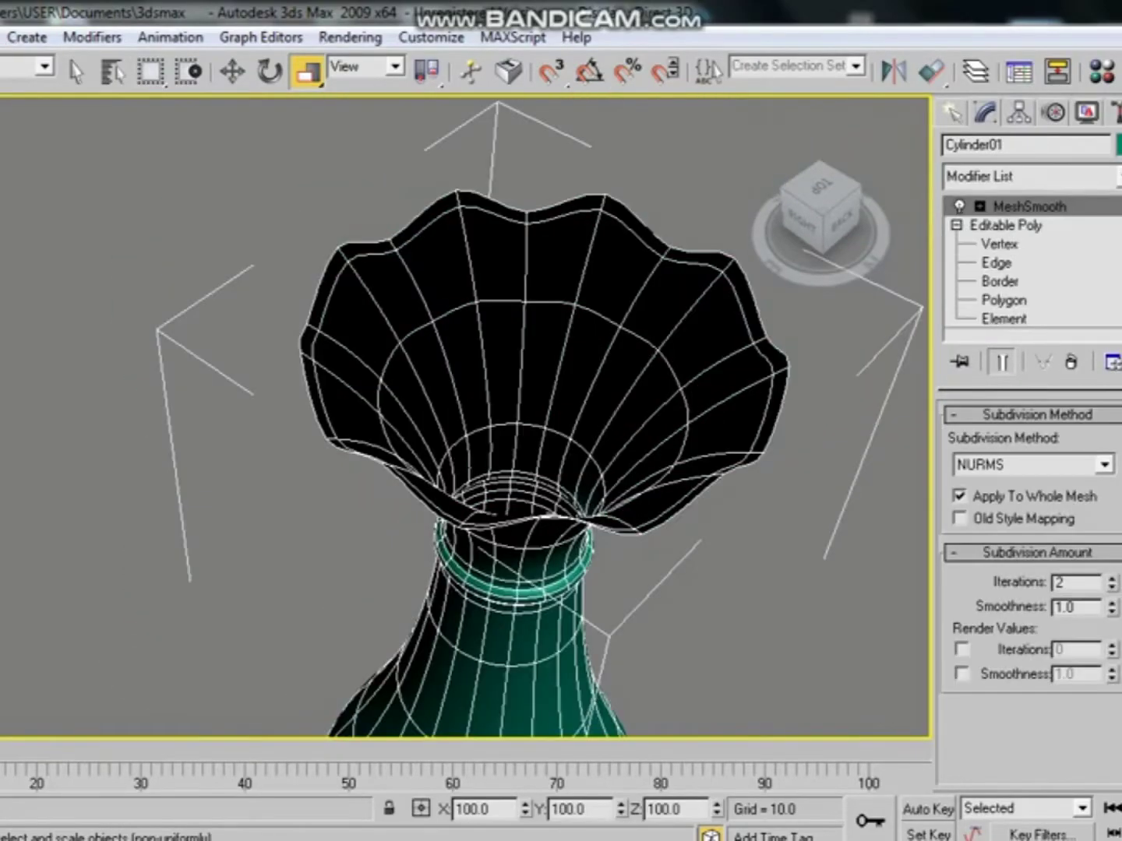
Step: Add a Shell modifier, turn MeshSmooth off, and add TurboSmooth to the stack
click(1028, 176)
click(1005, 258)
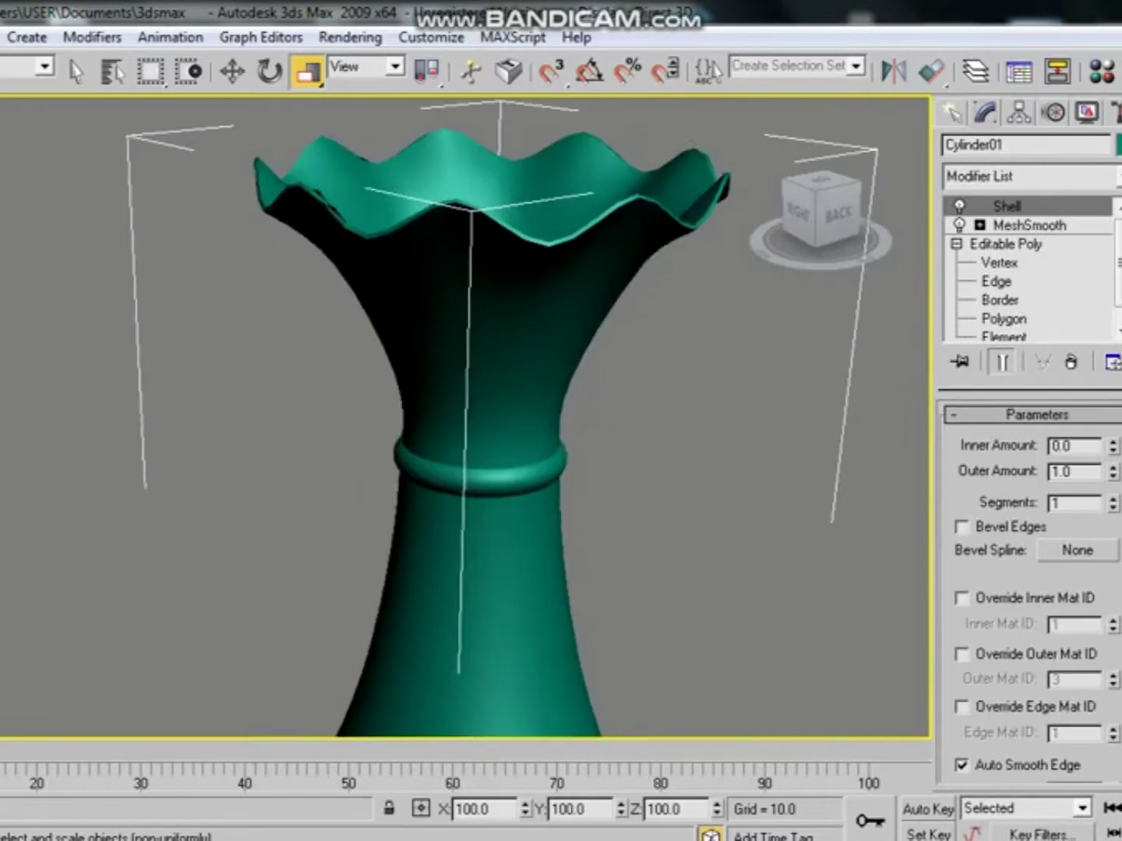
right_click(978, 224)
click(1059, 693)
click(1028, 176)
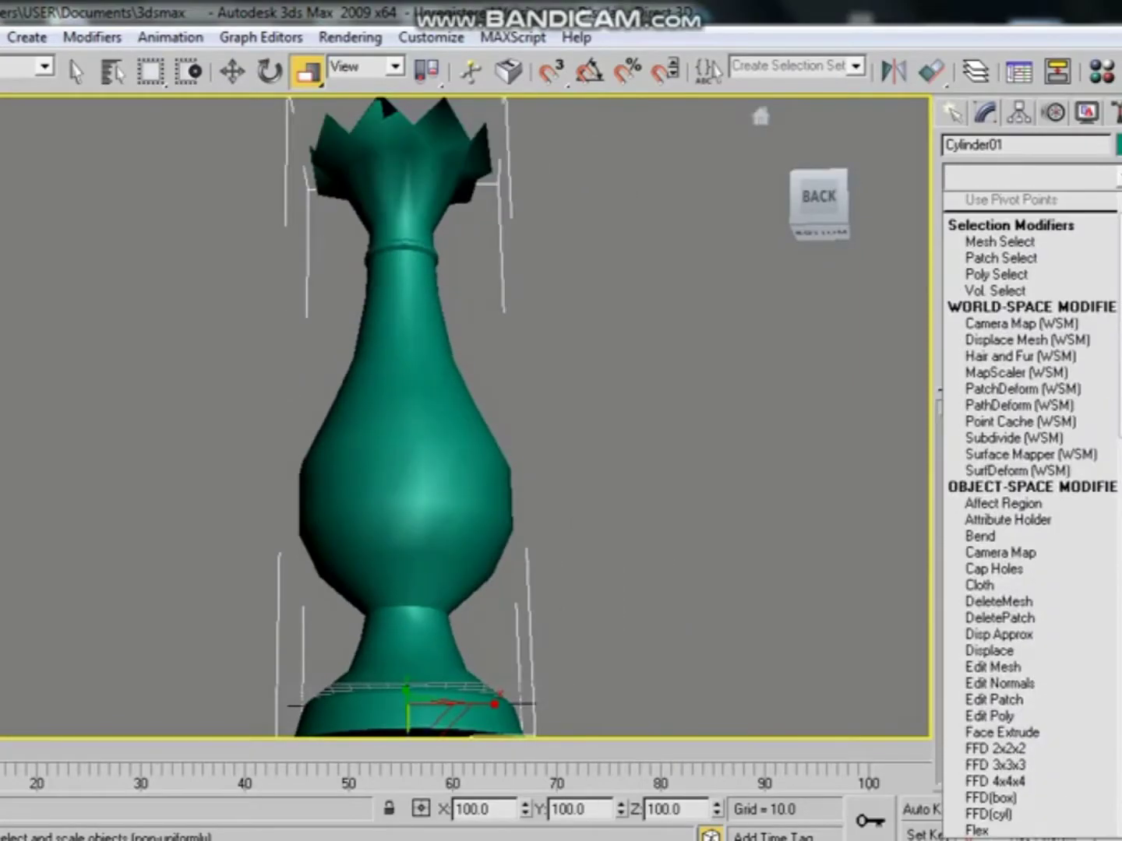
click(1002, 559)
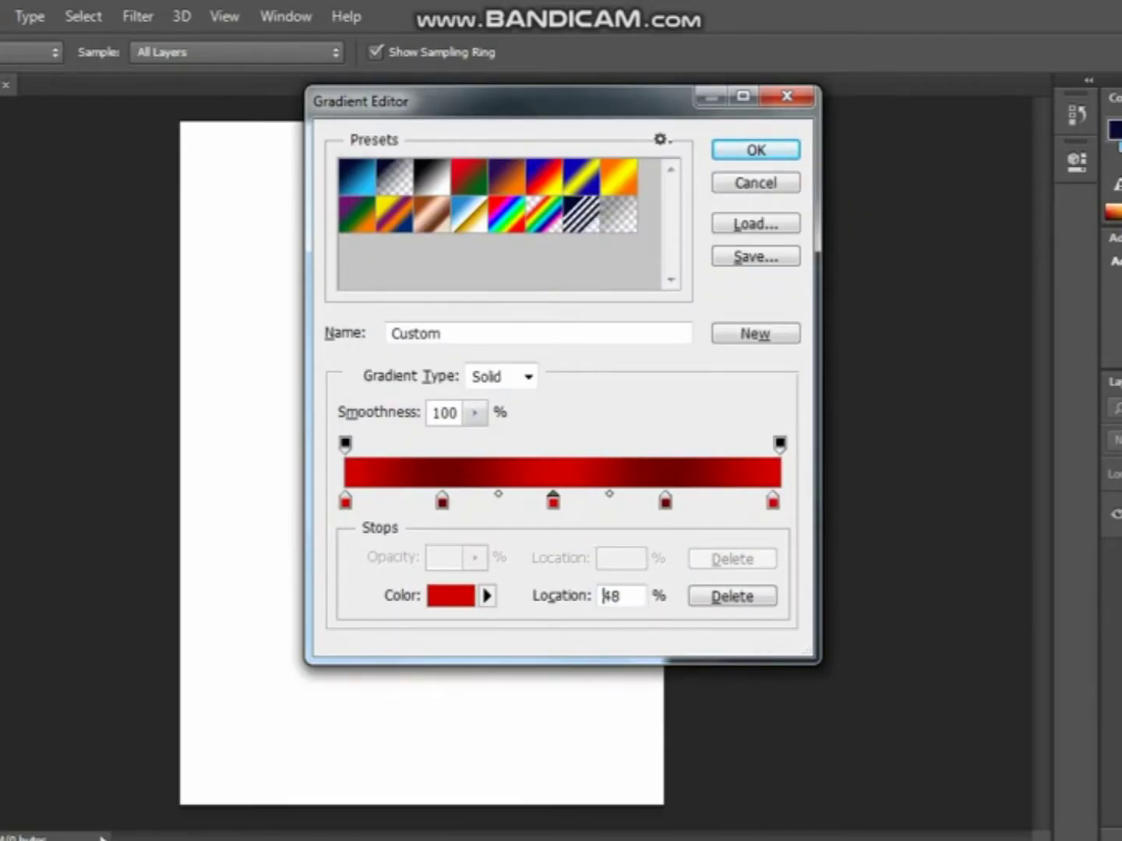
Step: Drag the custom multi-stop red gradient top to bottom, then redo it with darker stops
key(Return)
drag(399, 152, 399, 830)
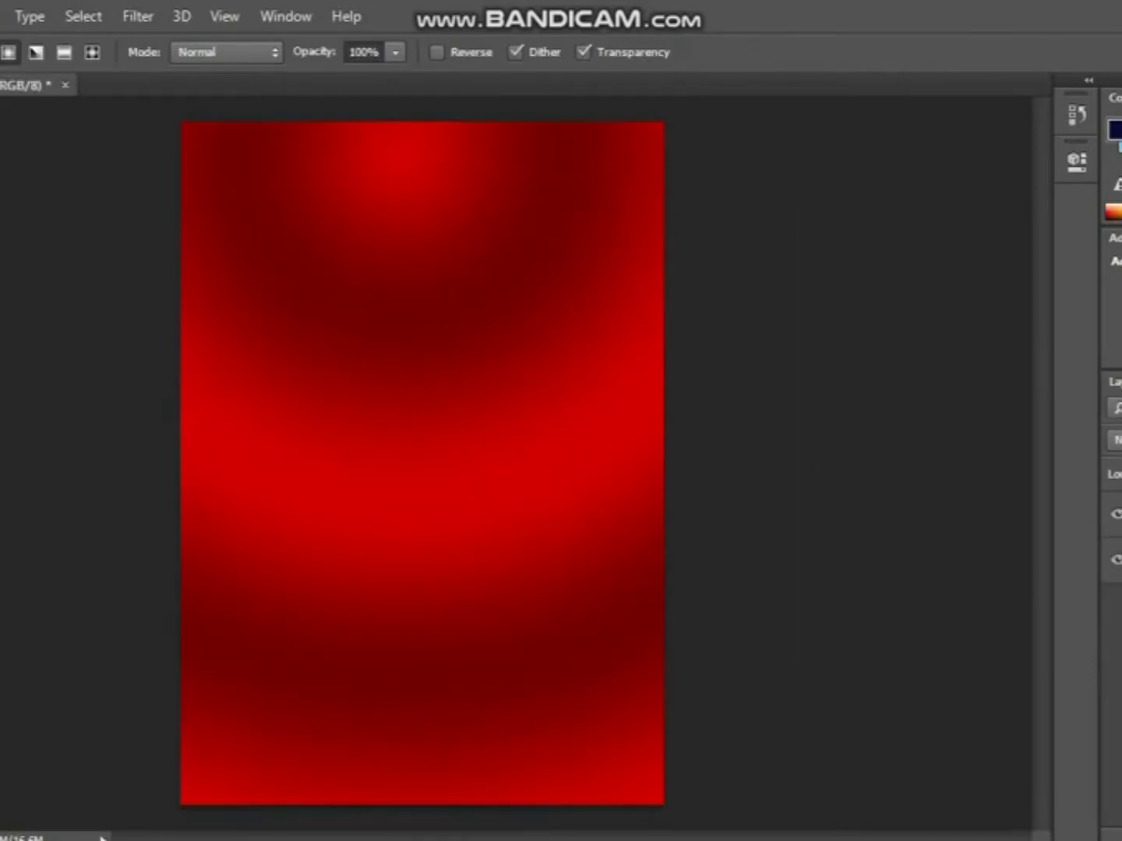
drag(417, 693, 417, 799)
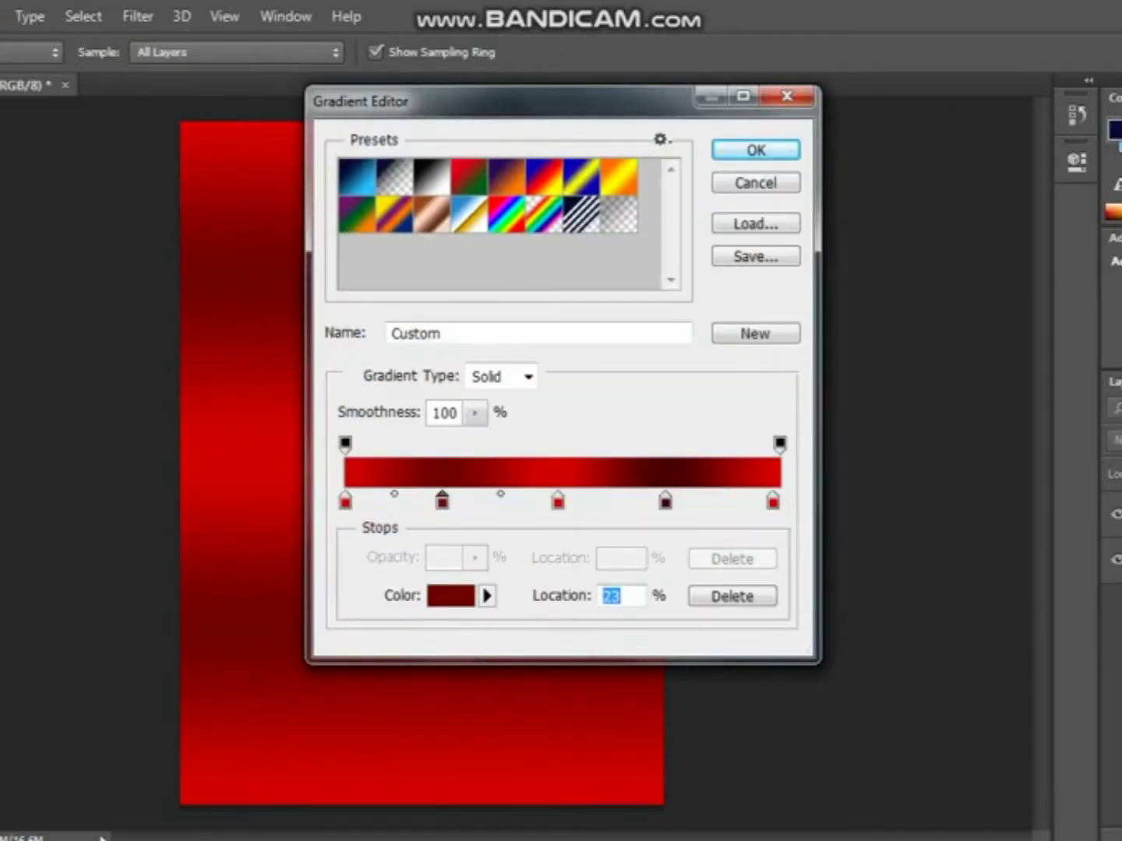
key(Return)
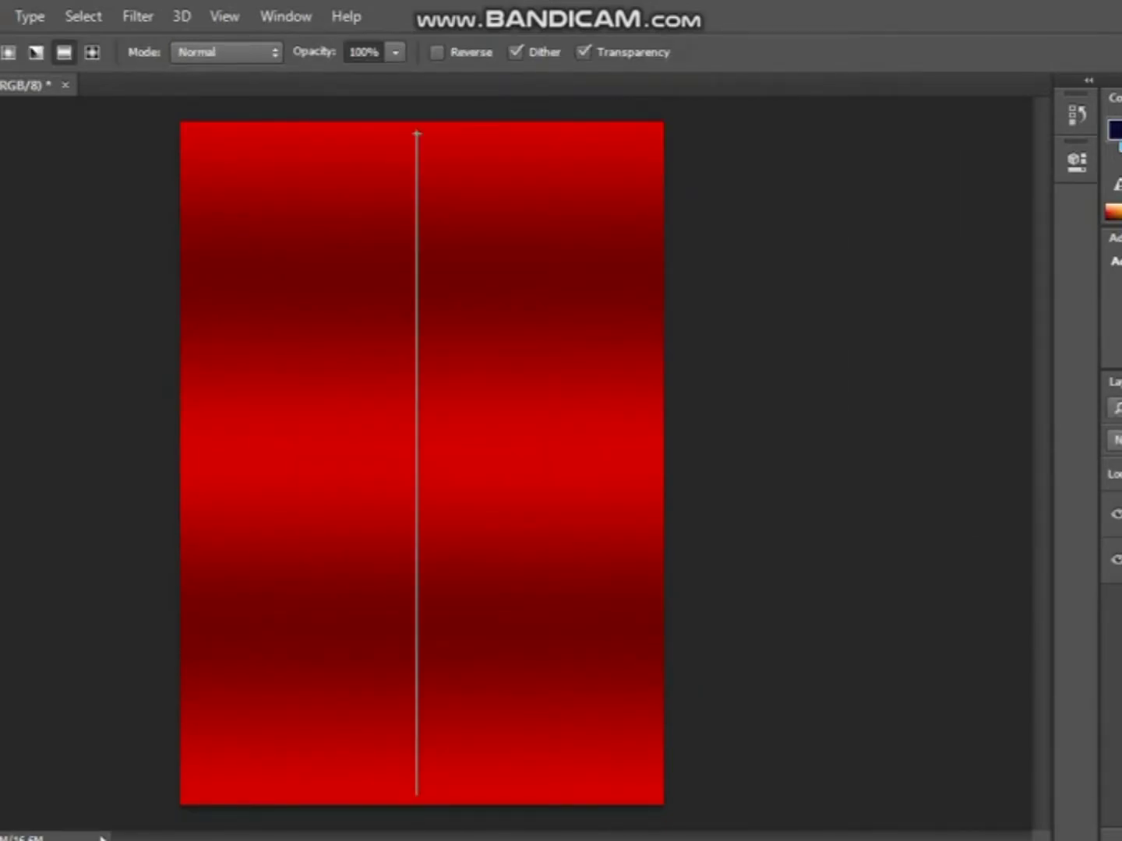
drag(417, 794, 417, 794)
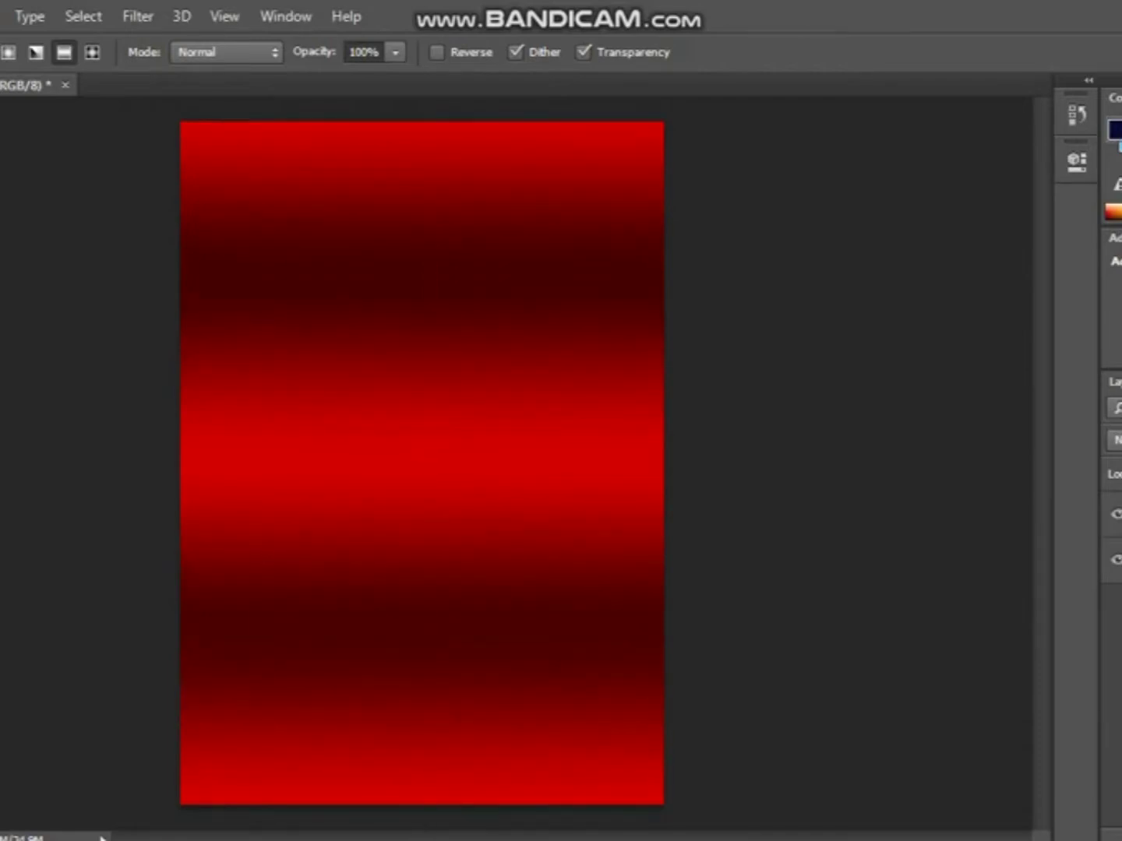
Step: Switch to the Custom Shape tool and append the All shapes set
key(v)
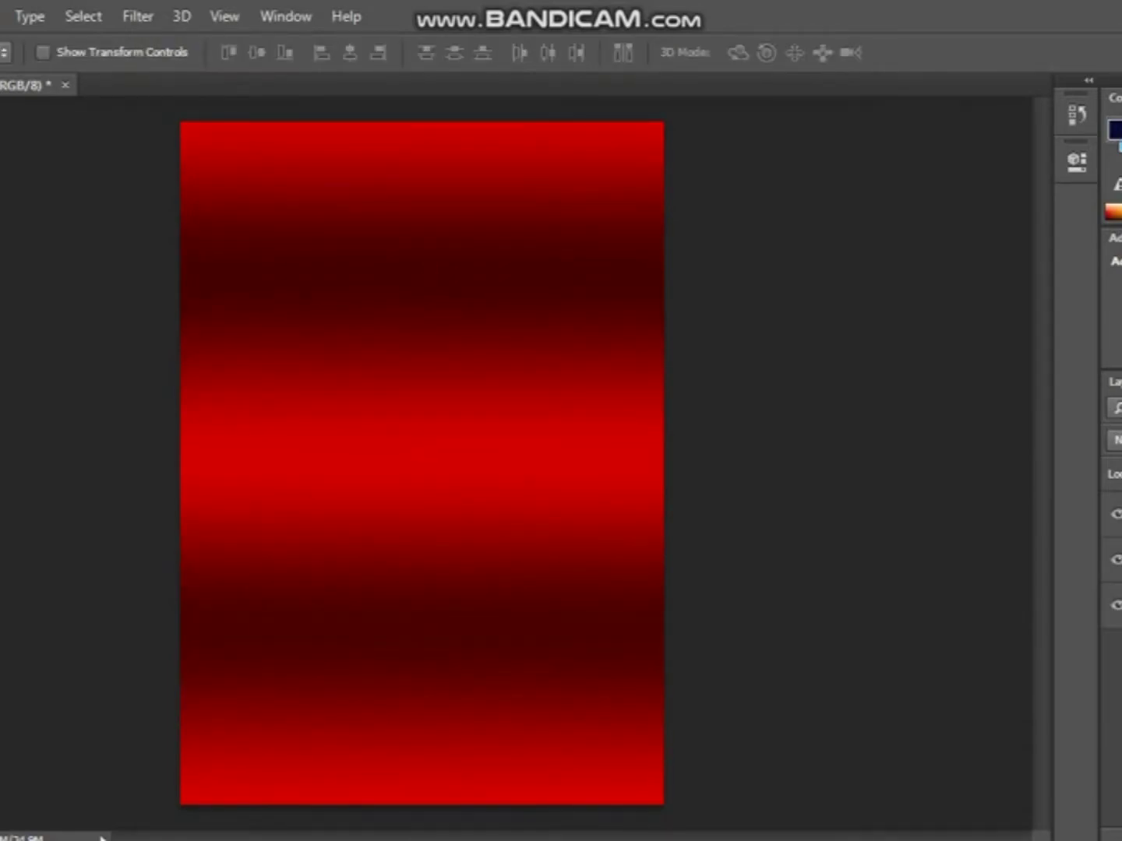
key(u)
click(671, 53)
drag(806, 248, 1043, 585)
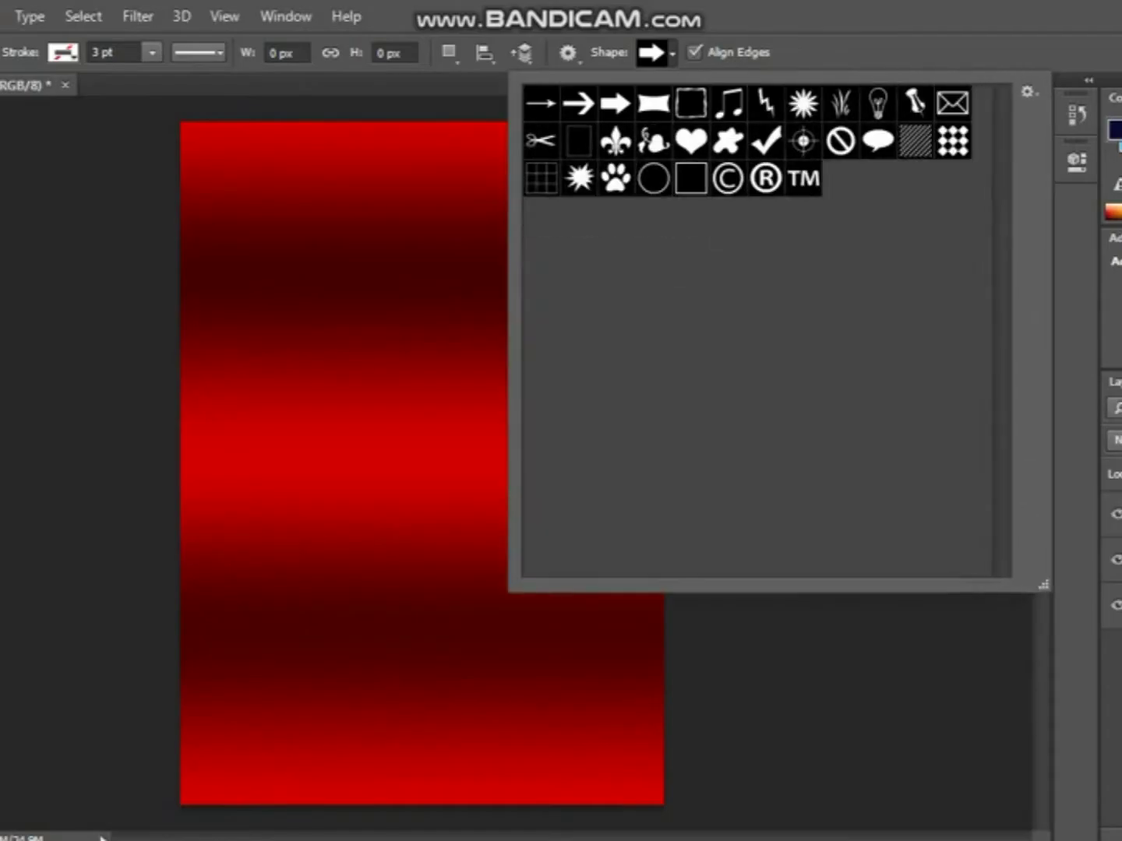
click(1029, 91)
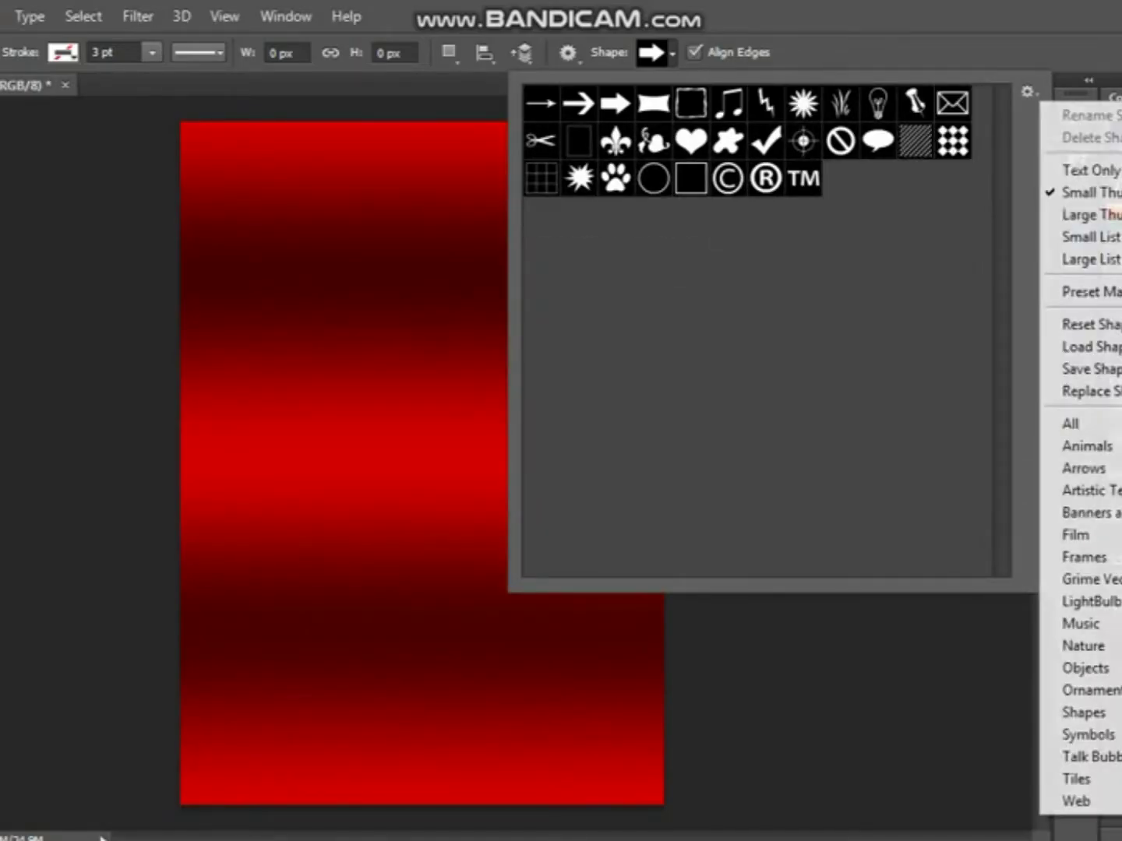
click(1071, 423)
click(671, 343)
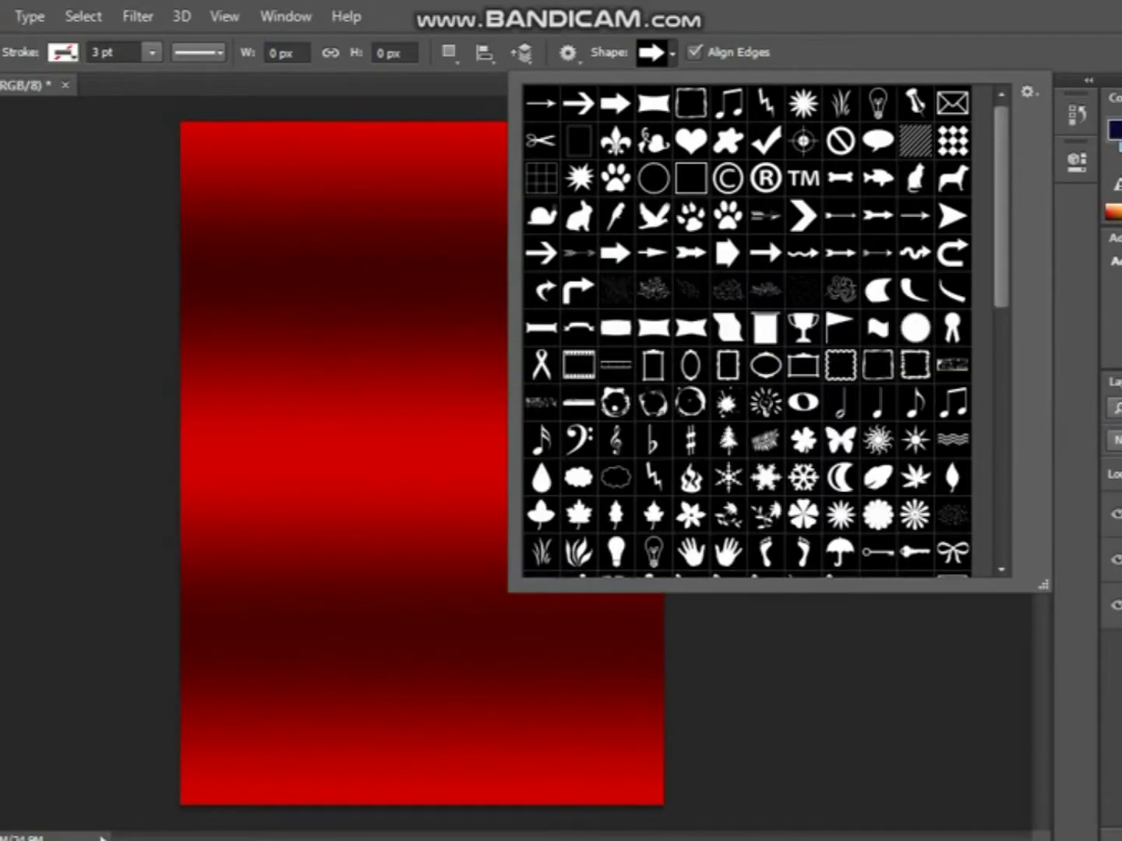
Step: Copy the flower and an ornament to the left canvas edge
scroll(748, 332, down, 4)
scroll(748, 331, down, 2)
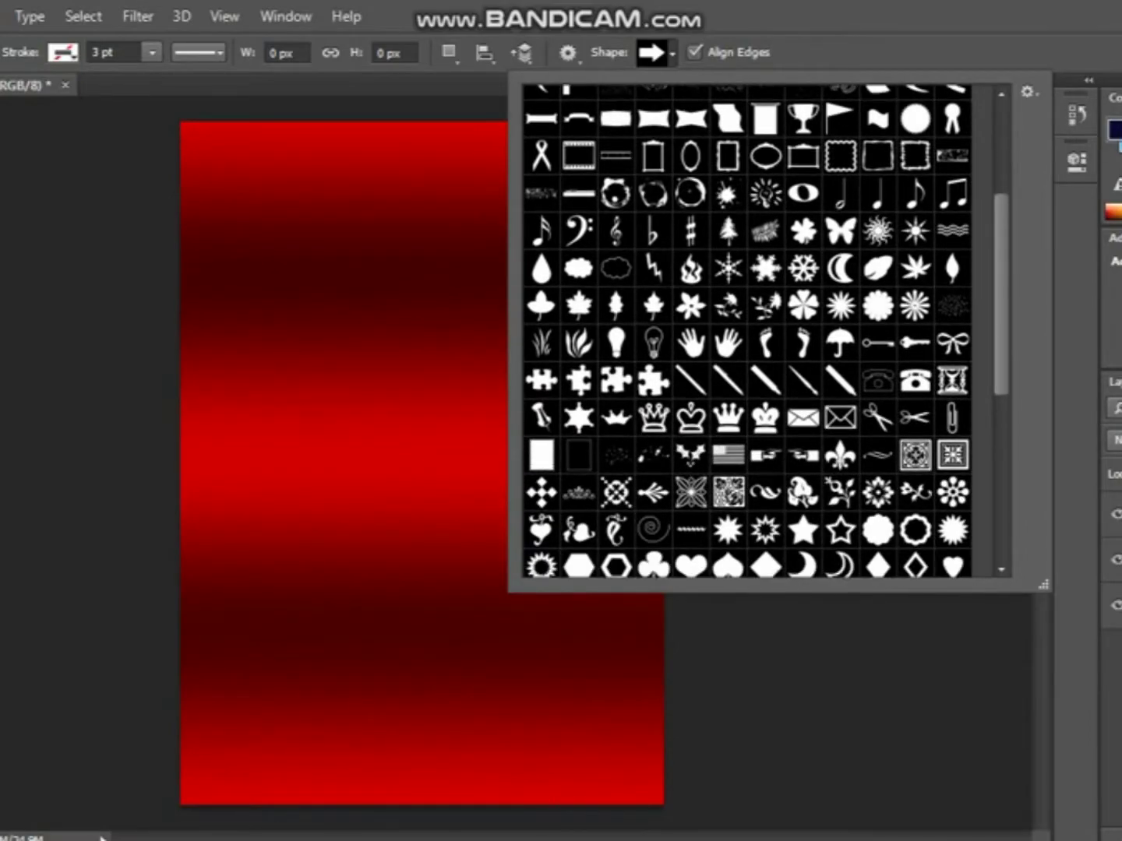
scroll(748, 331, down, 5)
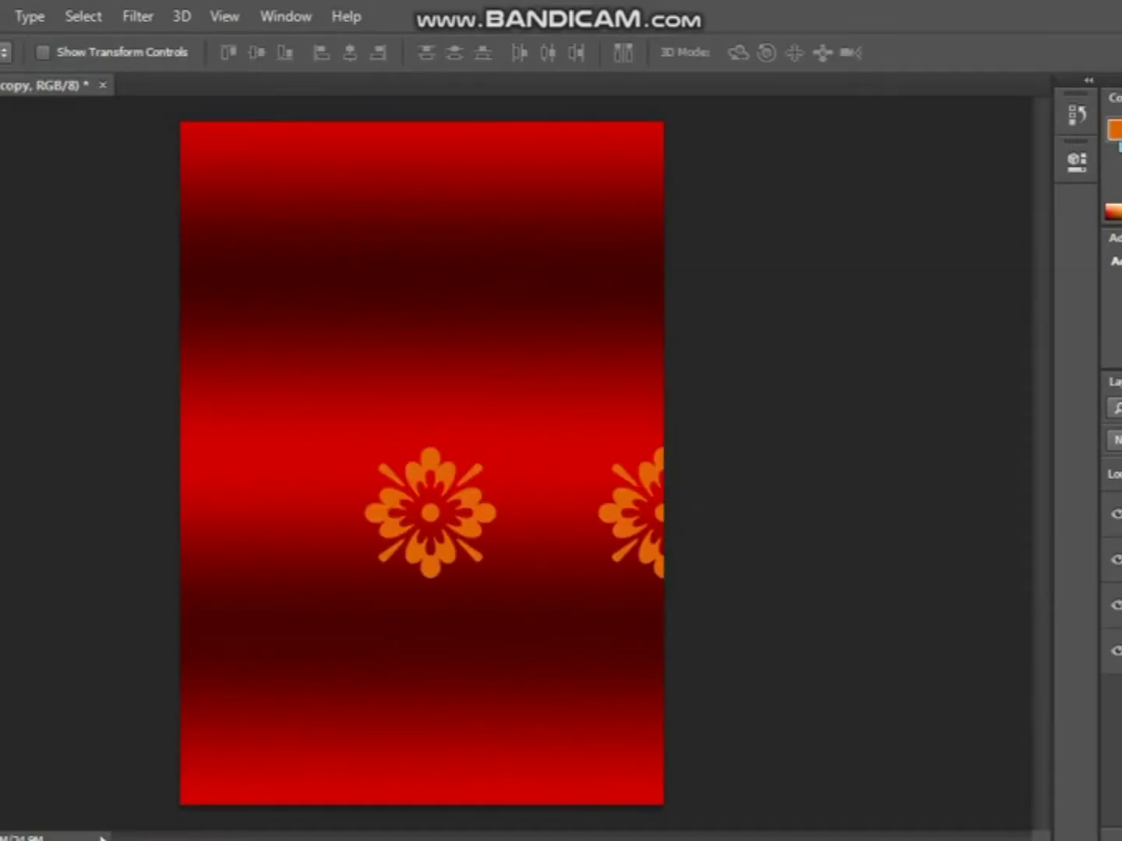
alt+drag(430, 513, 180, 513)
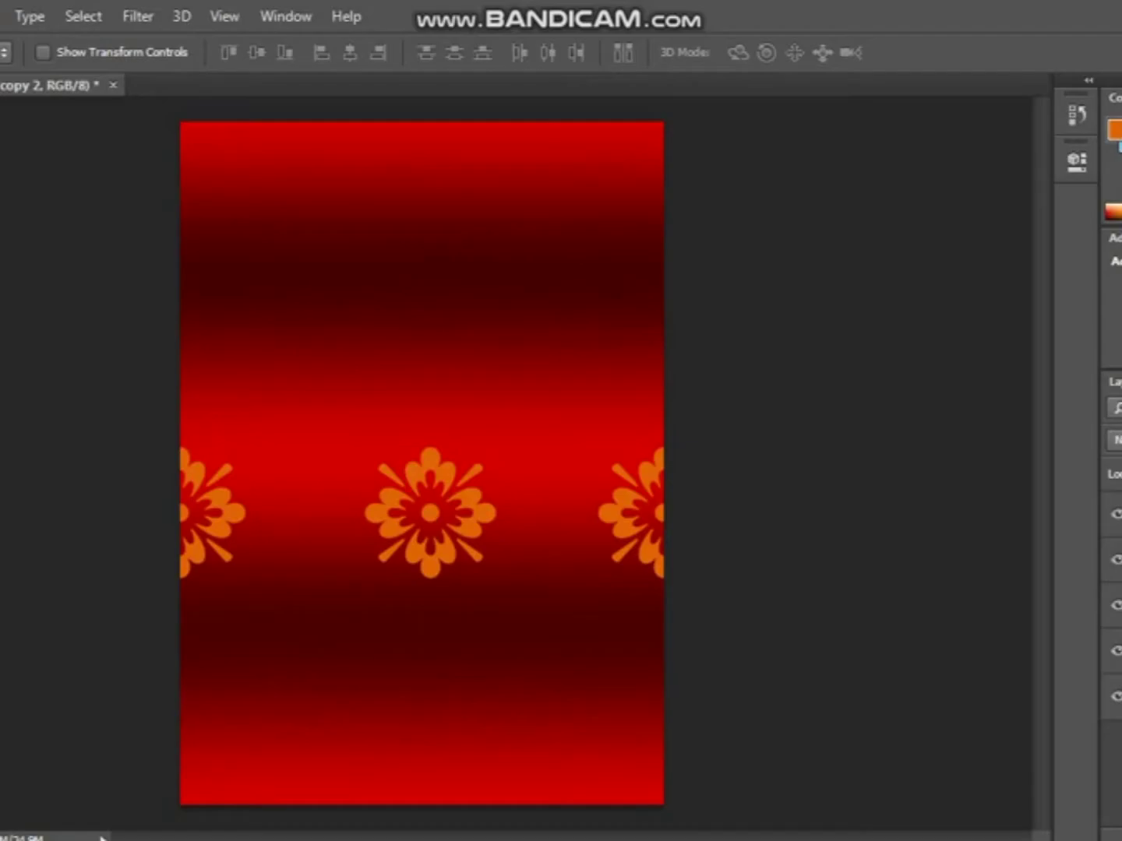
key(u)
click(651, 52)
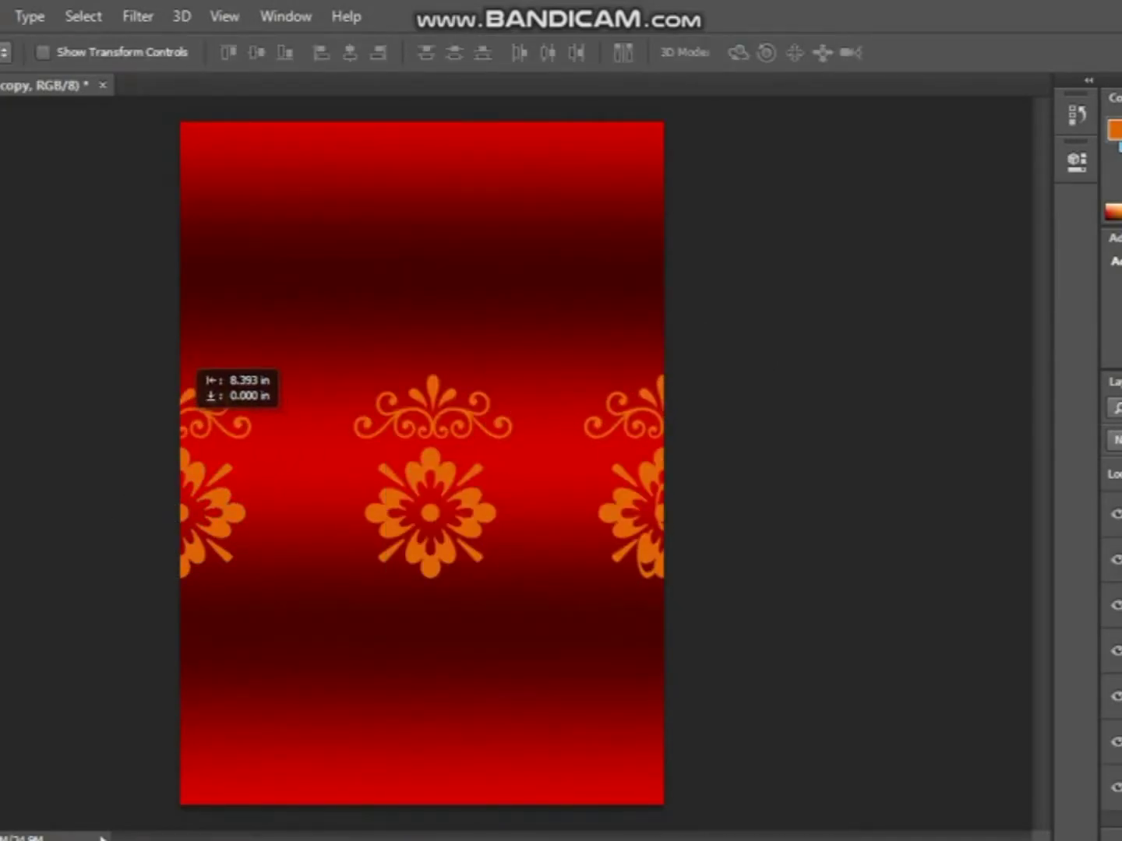
alt+drag(433, 417, 219, 417)
Step: Draw an orange fleur-de-lis, flip it below the central flower, and copy it to the right edge
key(u)
click(651, 53)
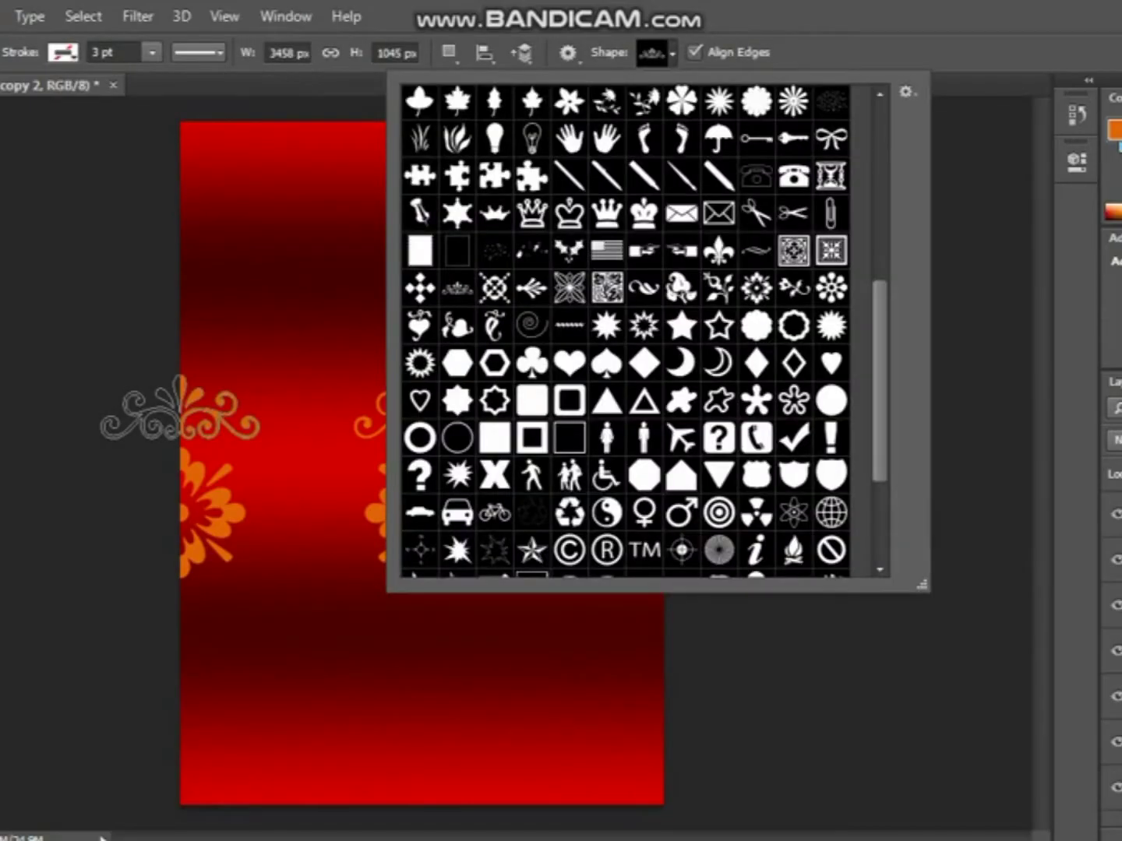
click(718, 250)
drag(401, 232, 501, 337)
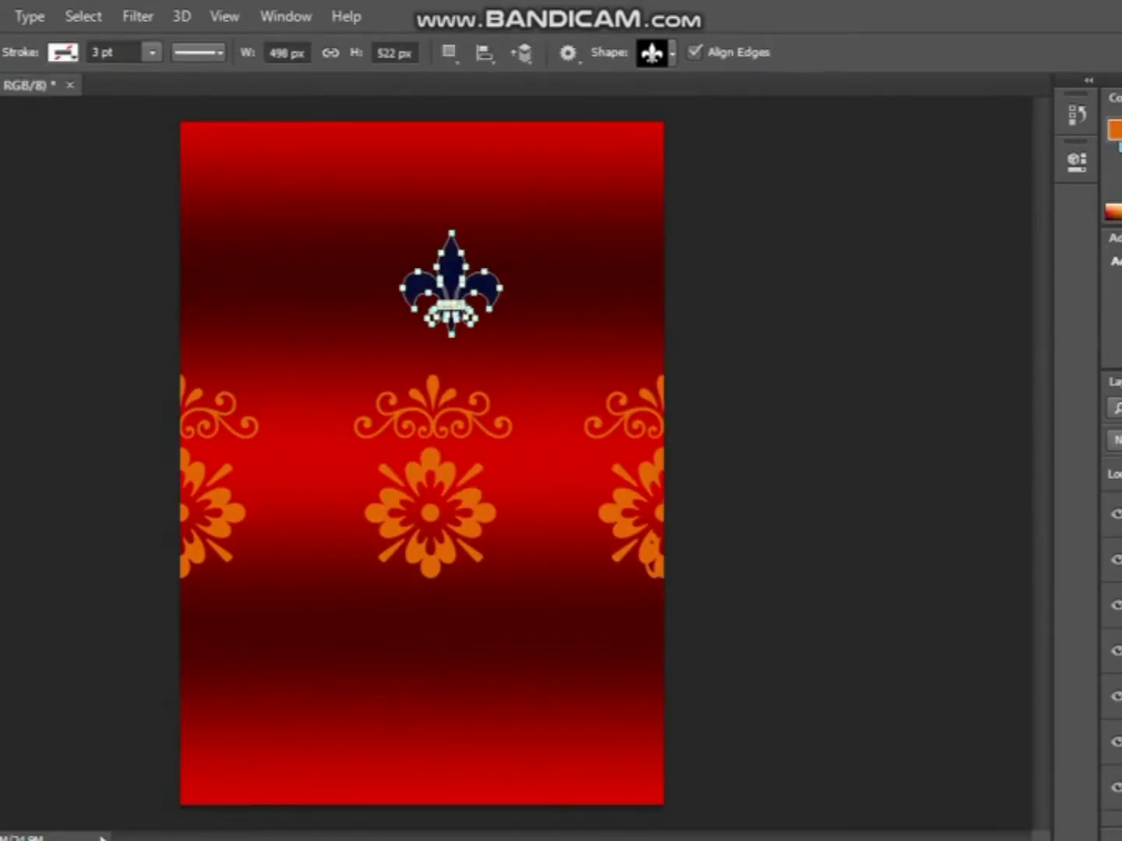
key(v)
key(ctrl+t)
mouse_move(451, 285)
mouse_down()
mouse_move(431, 643)
mouse_move(697, 615)
mouse_up()
key(Return)
key(ctrl+t)
key(Return)
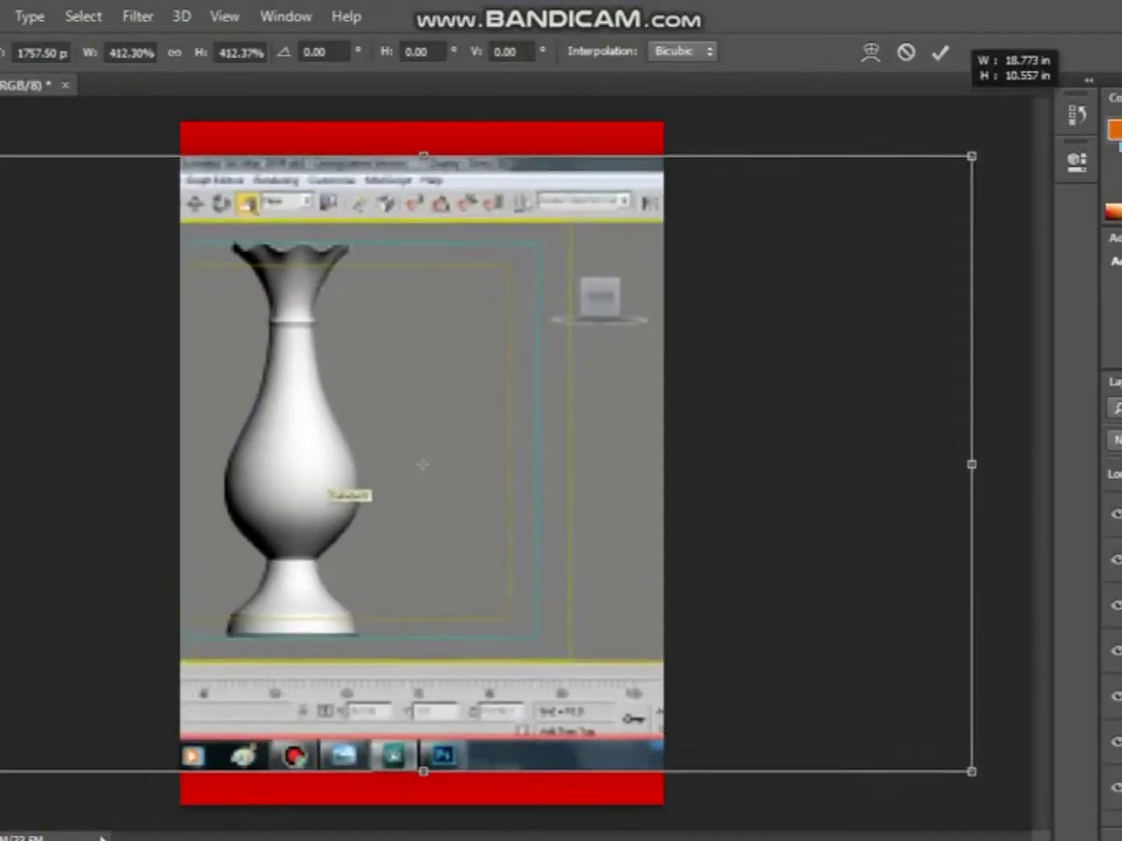
Step: Enlarge the pasted vase image and place the resized scroll motif above the flower
alt+shift+drag(561, 700, 560, 817)
drag(483, 343, 467, 311)
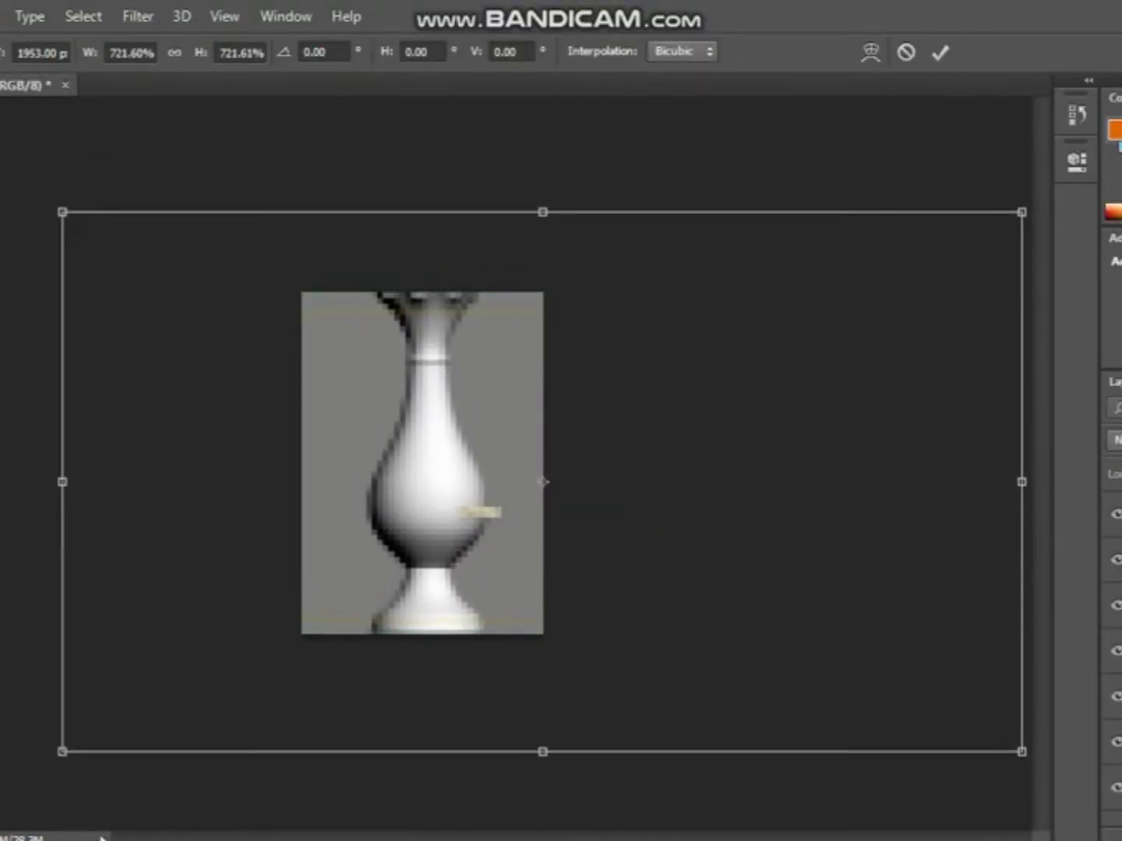
key(Return)
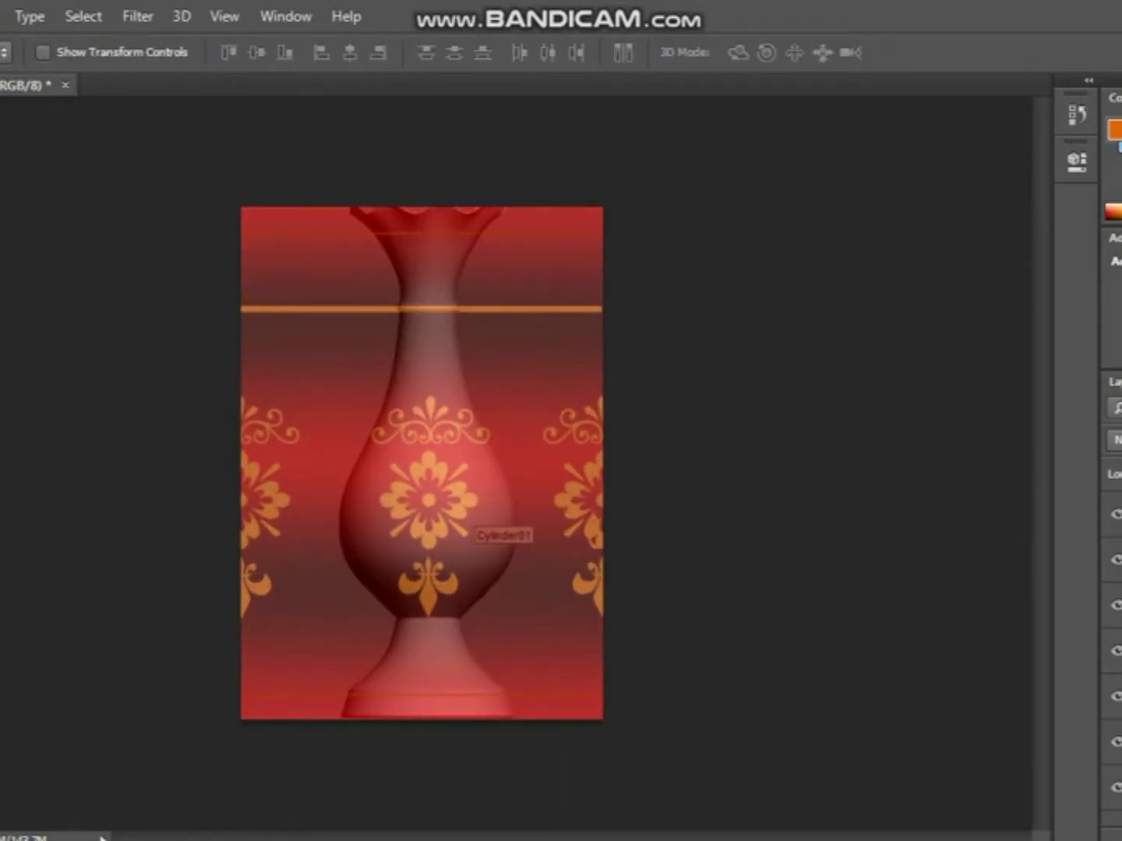
key(ctrl+plus)
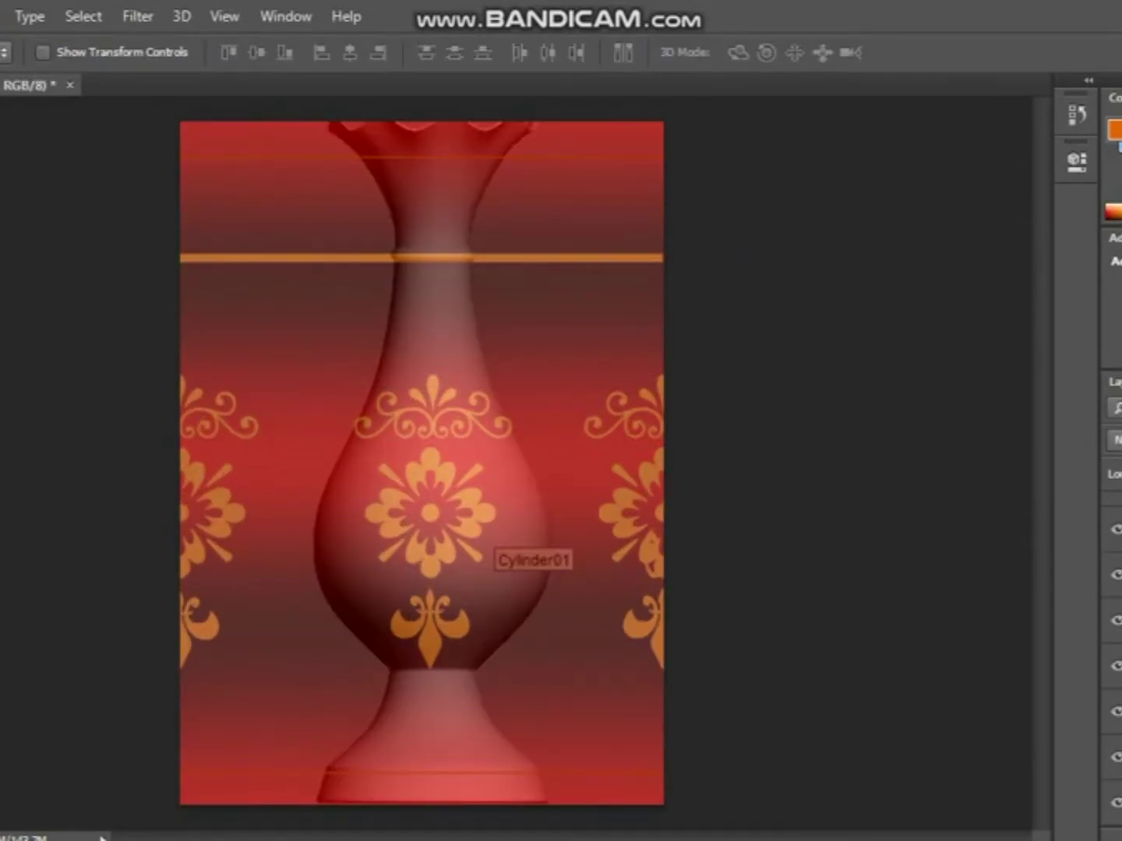
key(ctrl+t)
key(Return)
key(ctrl+r)
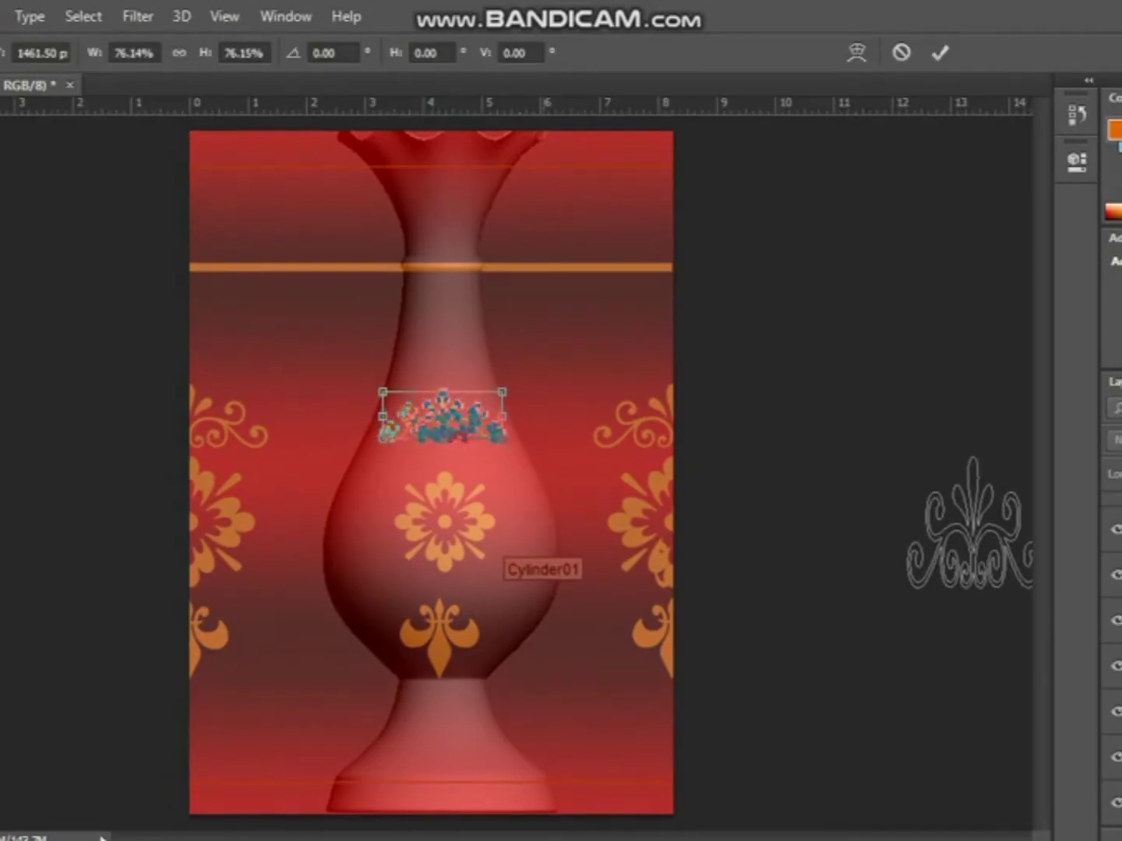
key(Return)
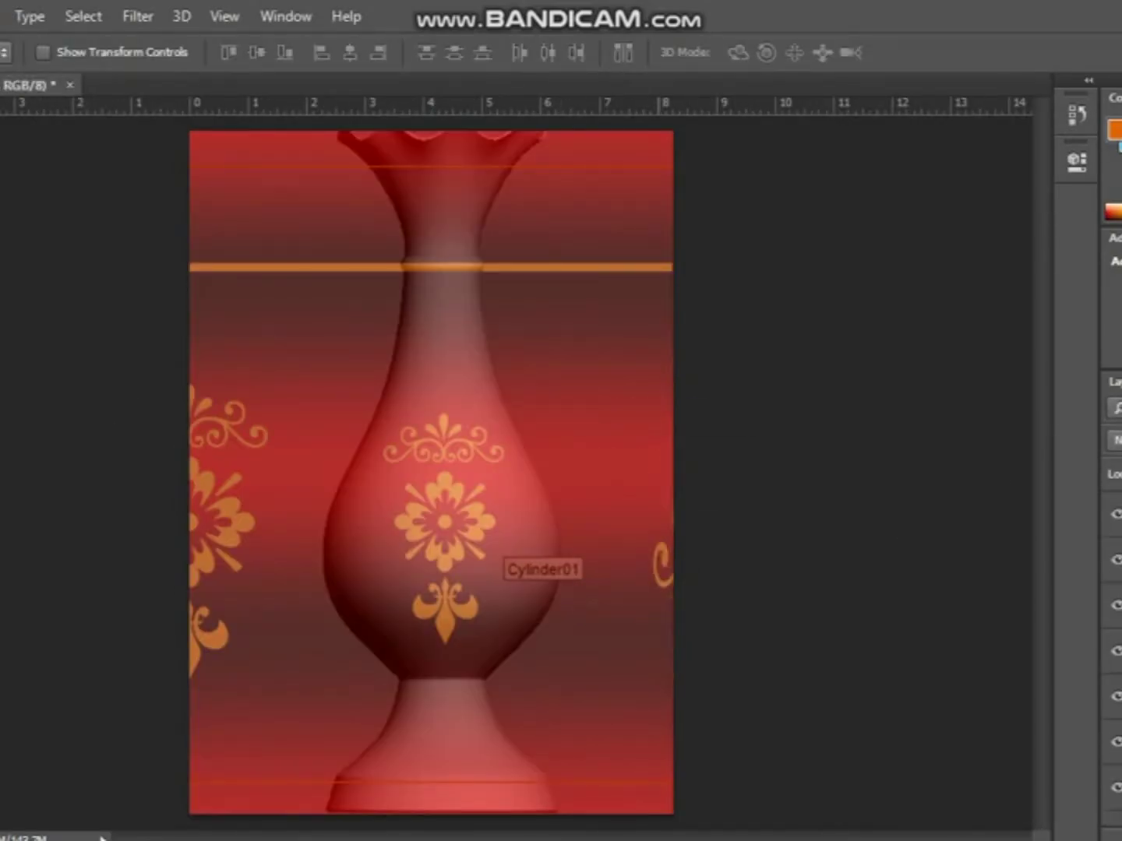
Step: Duplicate the orange band and move the copy up the vase's neck
key(ctrl+plus)
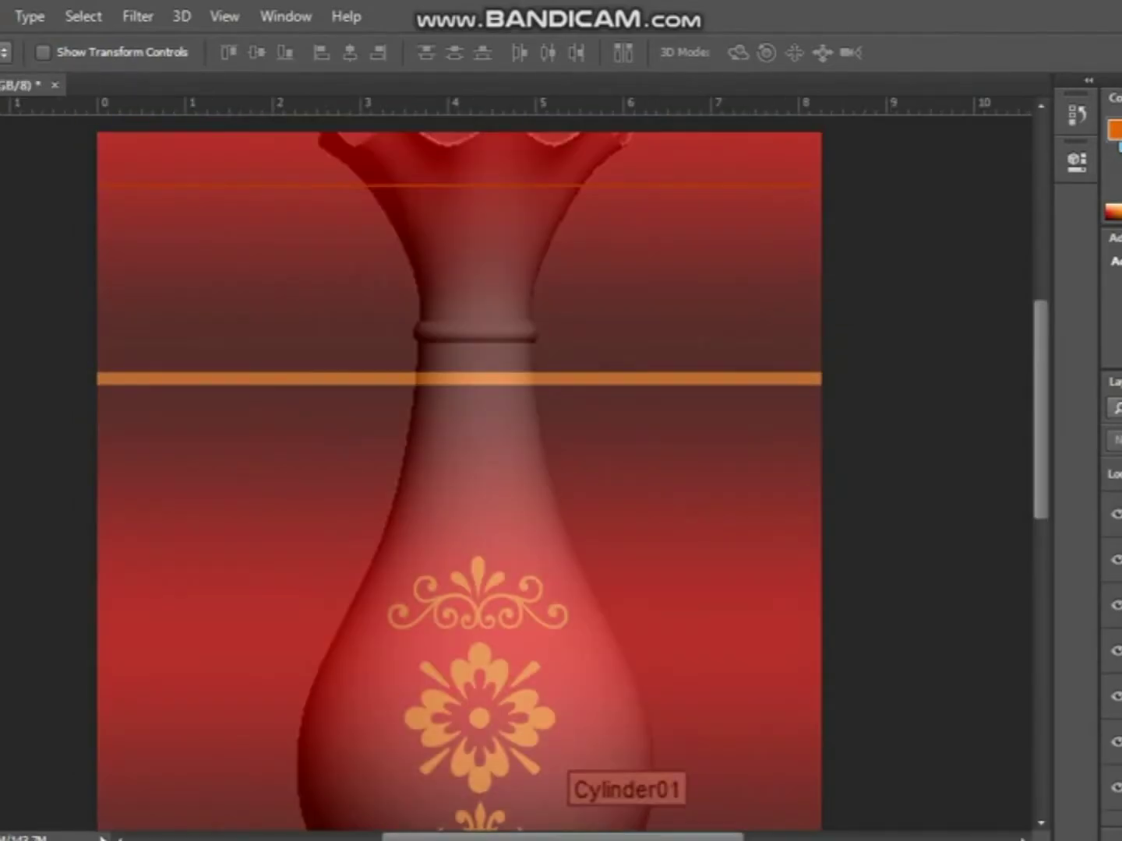
key(ctrl+j)
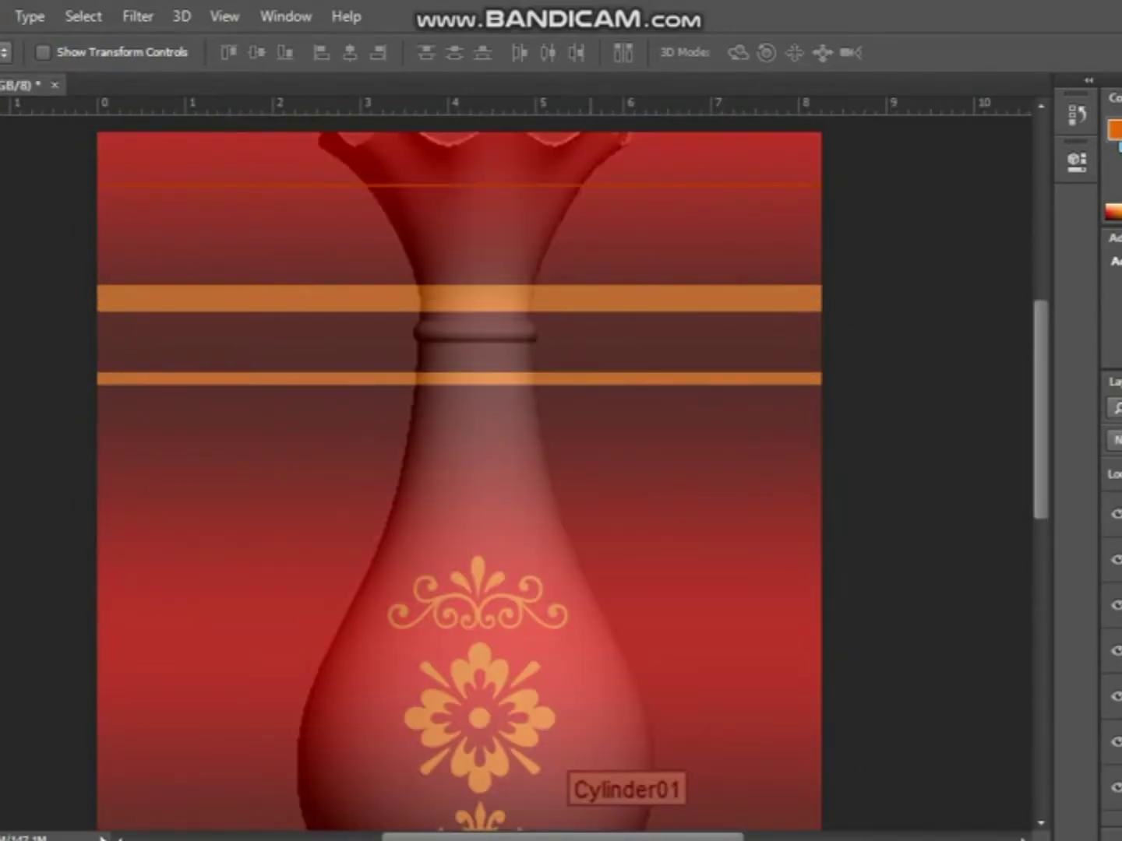
key(ctrl+t)
drag(458, 405, 458, 390)
key(Return)
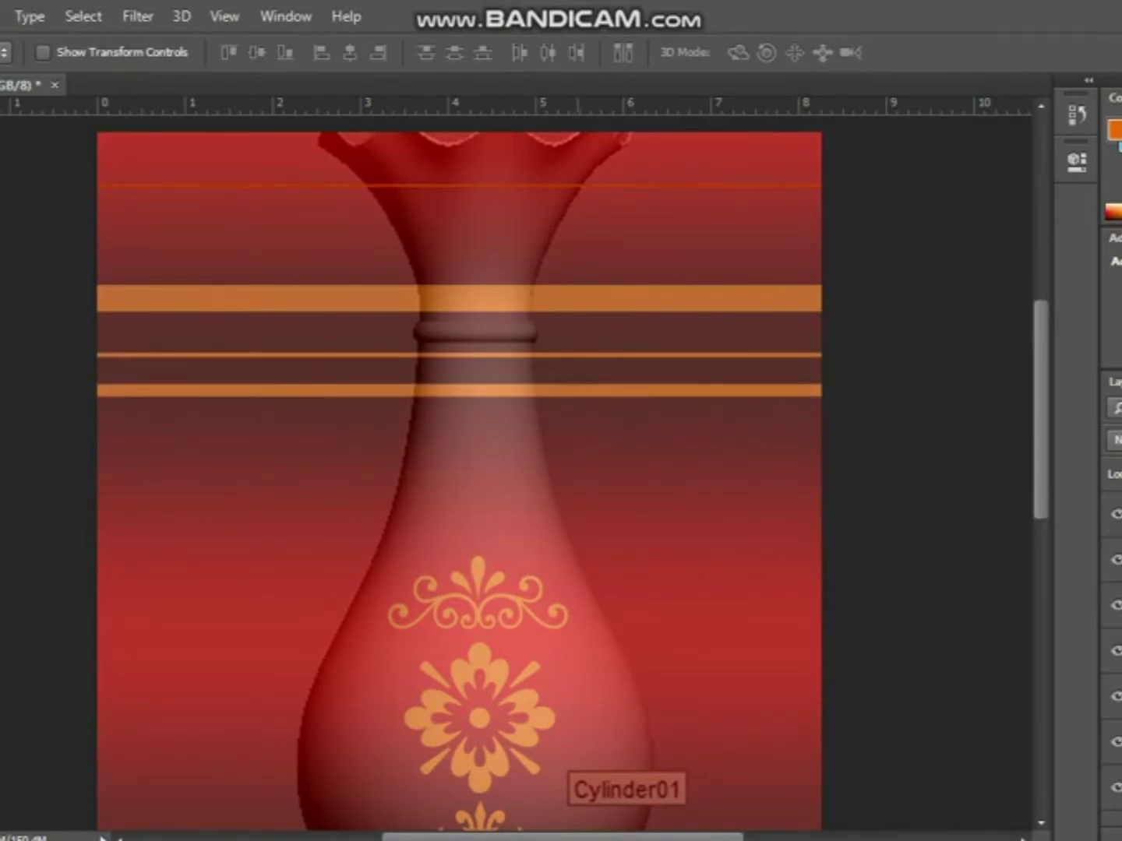
Step: Add thinner copies of the orange band and move one lower on the neck
key(ctrl+j)
key(ctrl+t)
key(Return)
scroll(514, 468, down, 5)
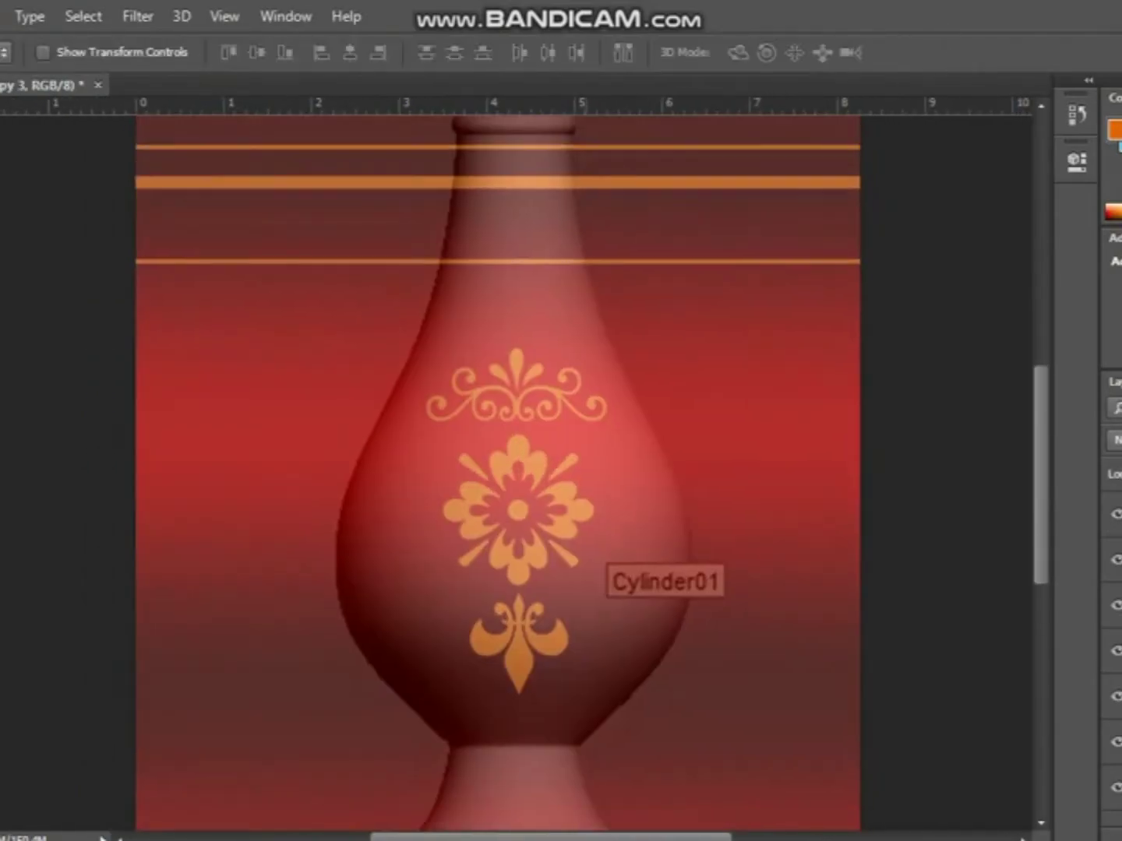
key(ctrl+j)
scroll(515, 467, down, 5)
drag(747, 504, 776, 596)
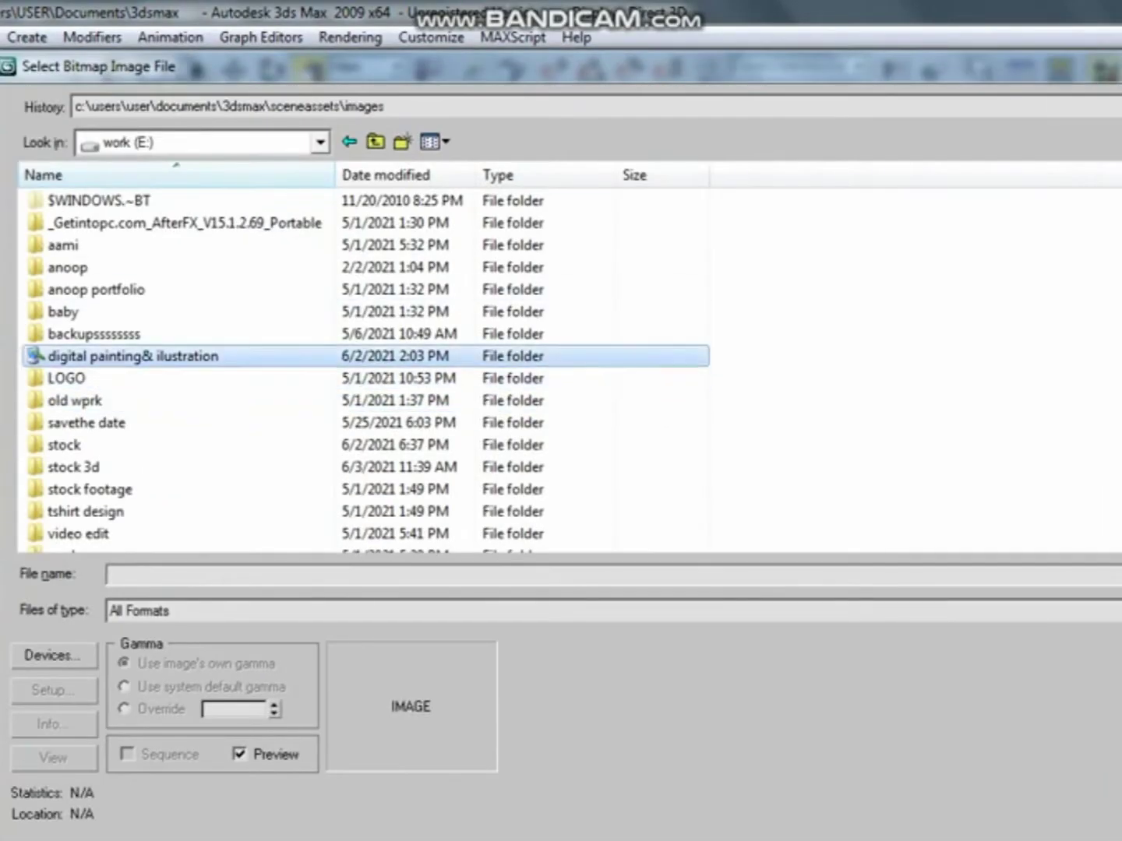
Step: Load the floral texture bitmap from the texture folder into the Diffuse slot
double_click(78, 465)
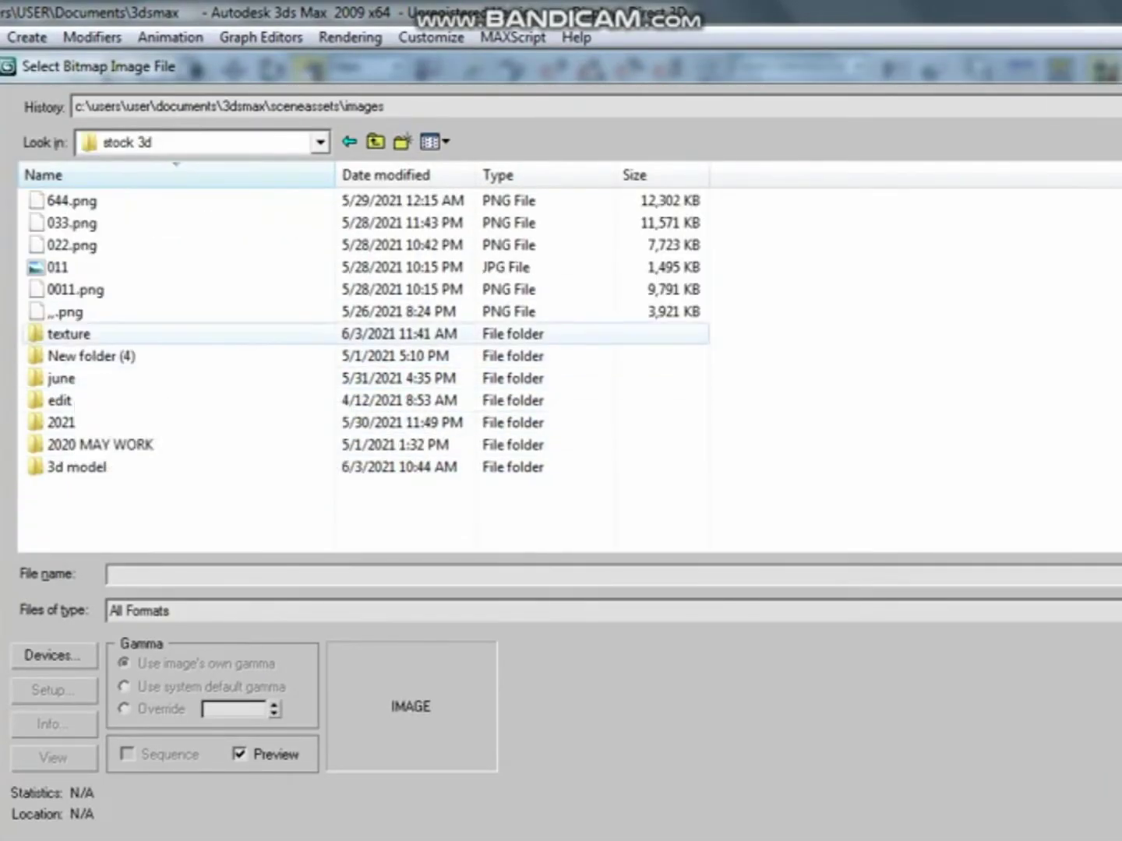
double_click(74, 328)
click(60, 200)
key(Return)
key(Return)
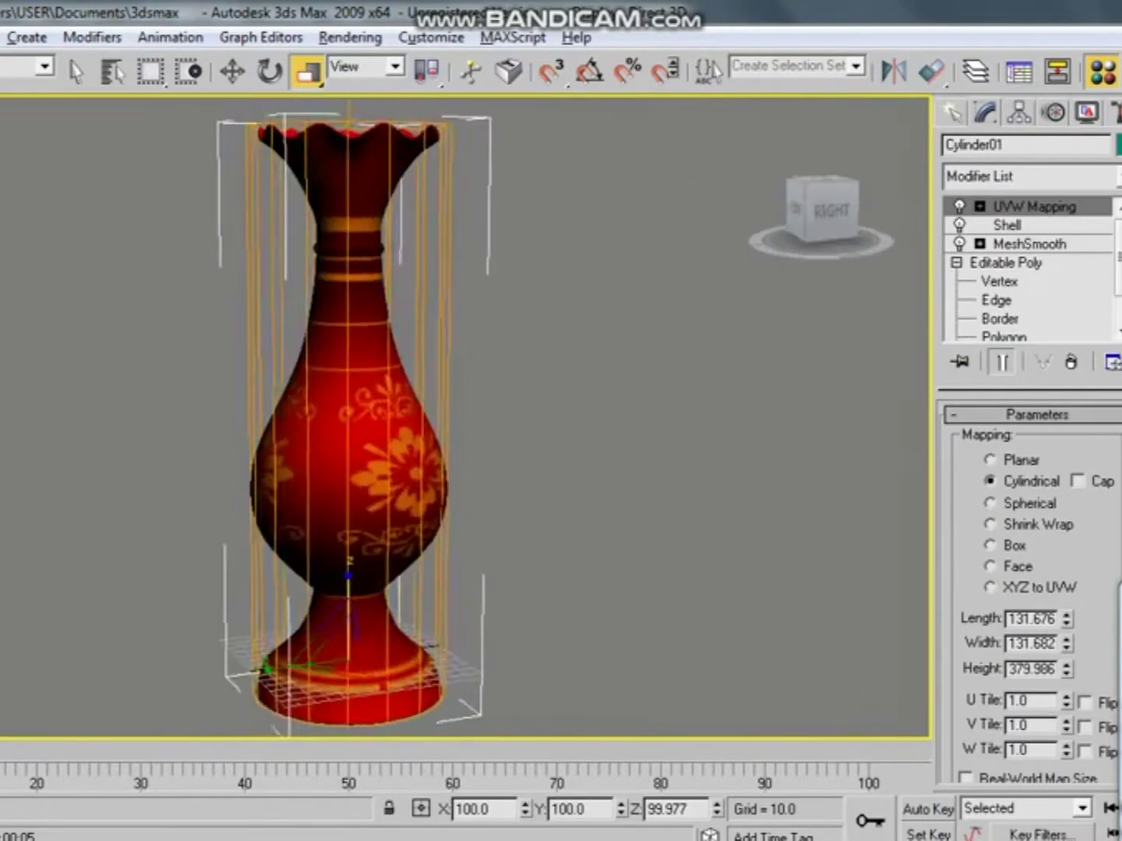
Step: Adjust the cylindrical UVW Mapping gizmo width to 131.682 and inspect the textured vase
scroll(351, 413, up, 3)
alt+middle_drag(351, 413, 296, 413)
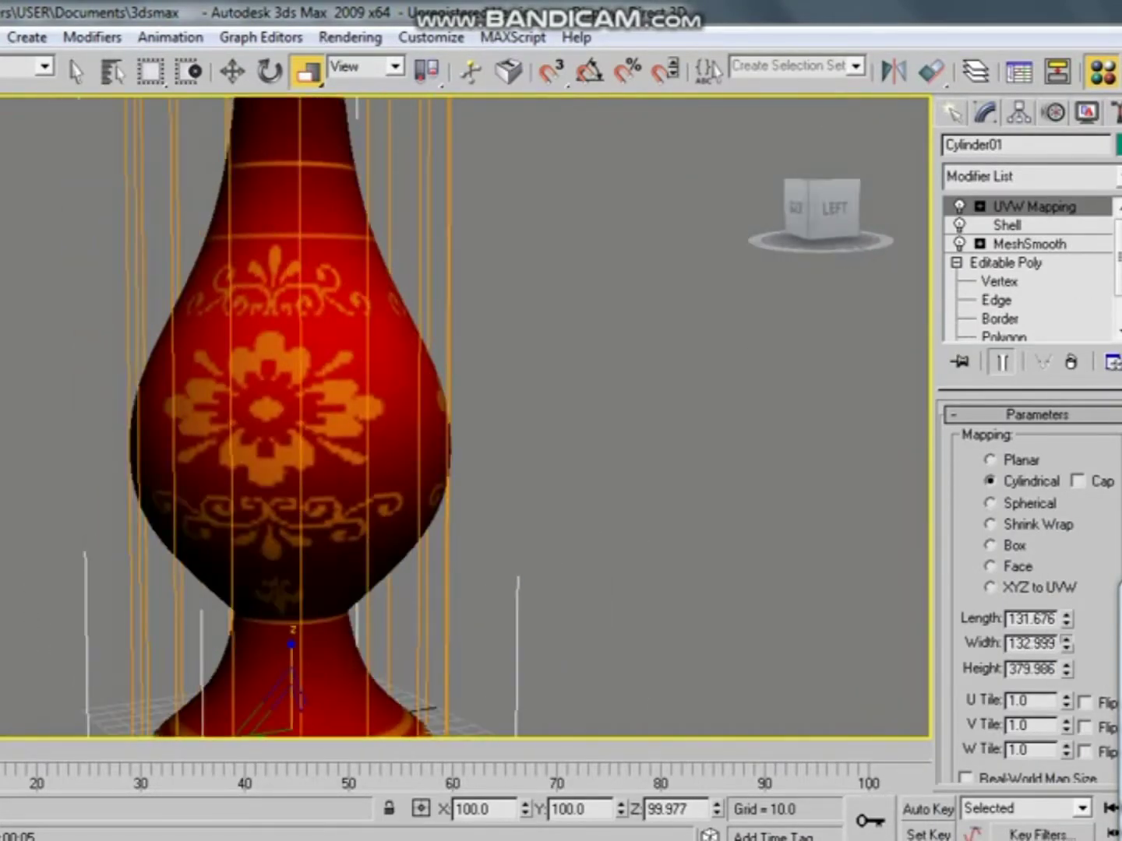
drag(1066, 644, 1066, 686)
scroll(312, 413, down, 2)
key(1)
scroll(312, 413, down, 3)
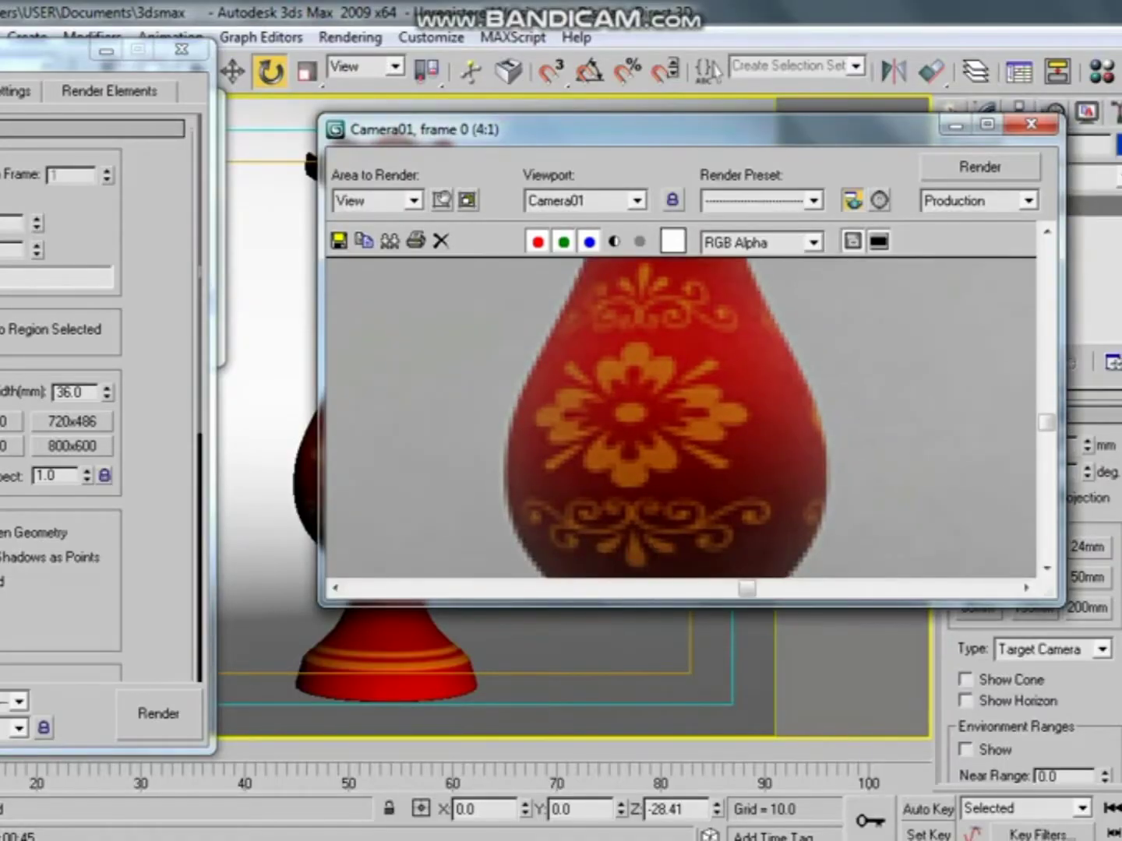
scroll(680, 416, down, 1)
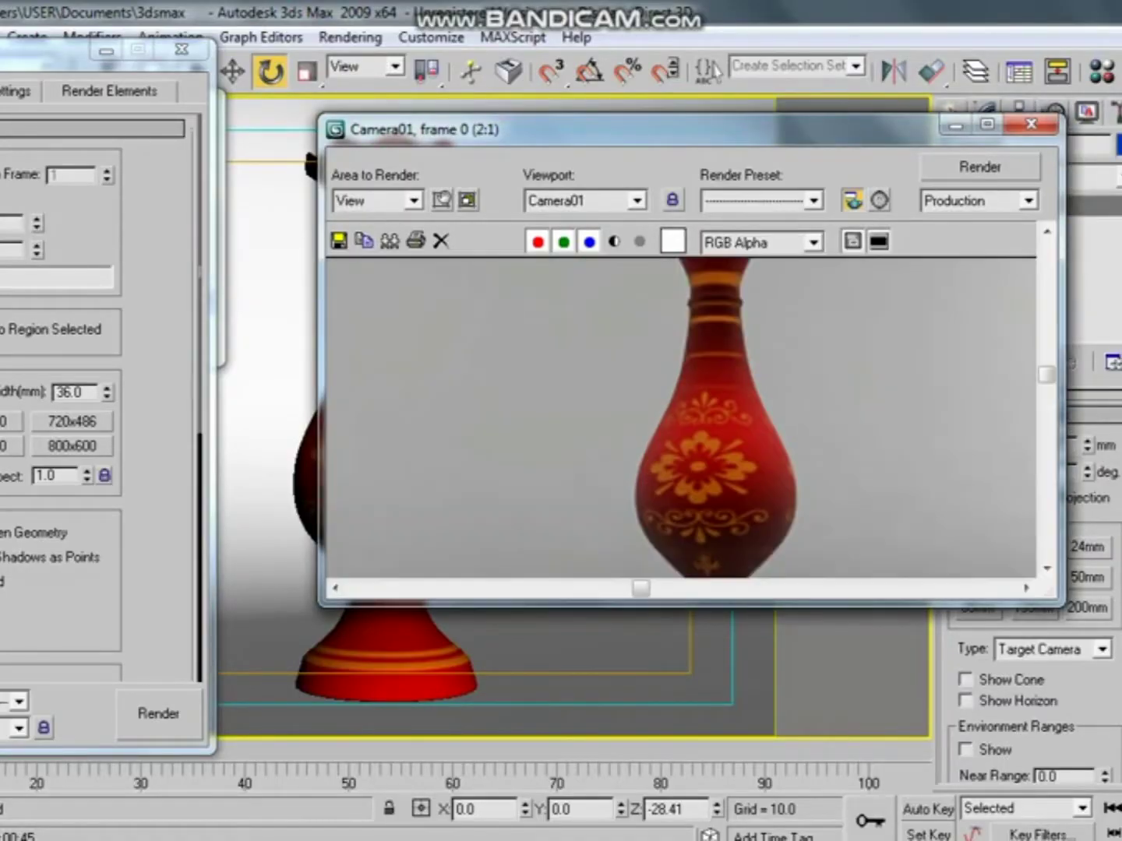
scroll(680, 417, down, 1)
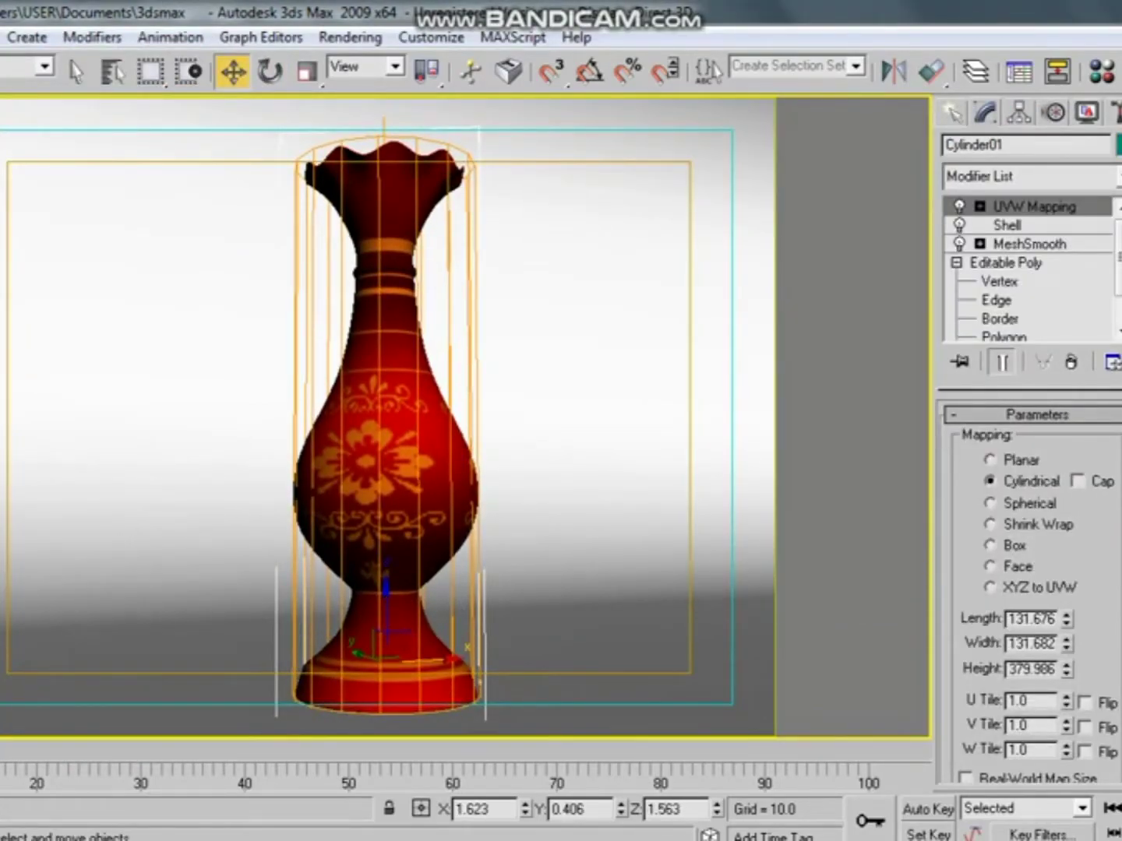
Step: Draw a VRay plane light left of the vase with multiplier 5
key(p)
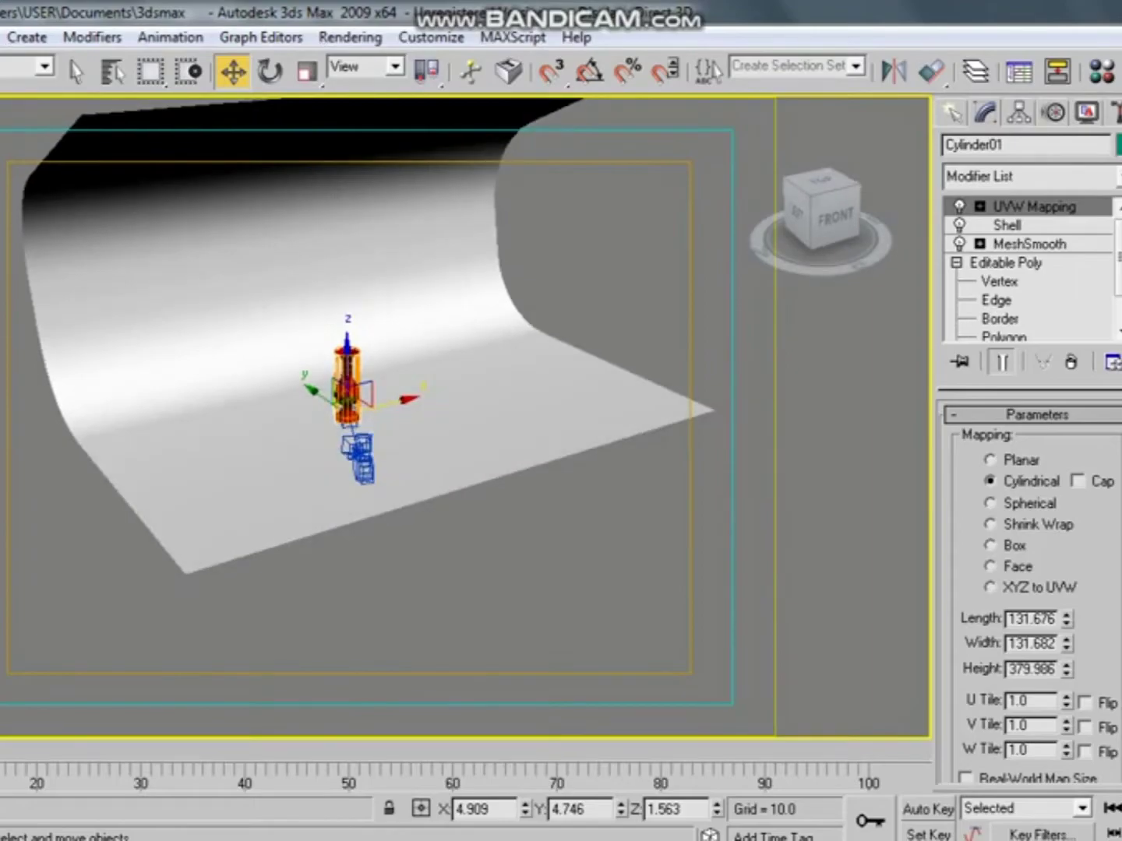
click(952, 113)
click(1015, 149)
click(1032, 183)
click(1013, 218)
click(992, 262)
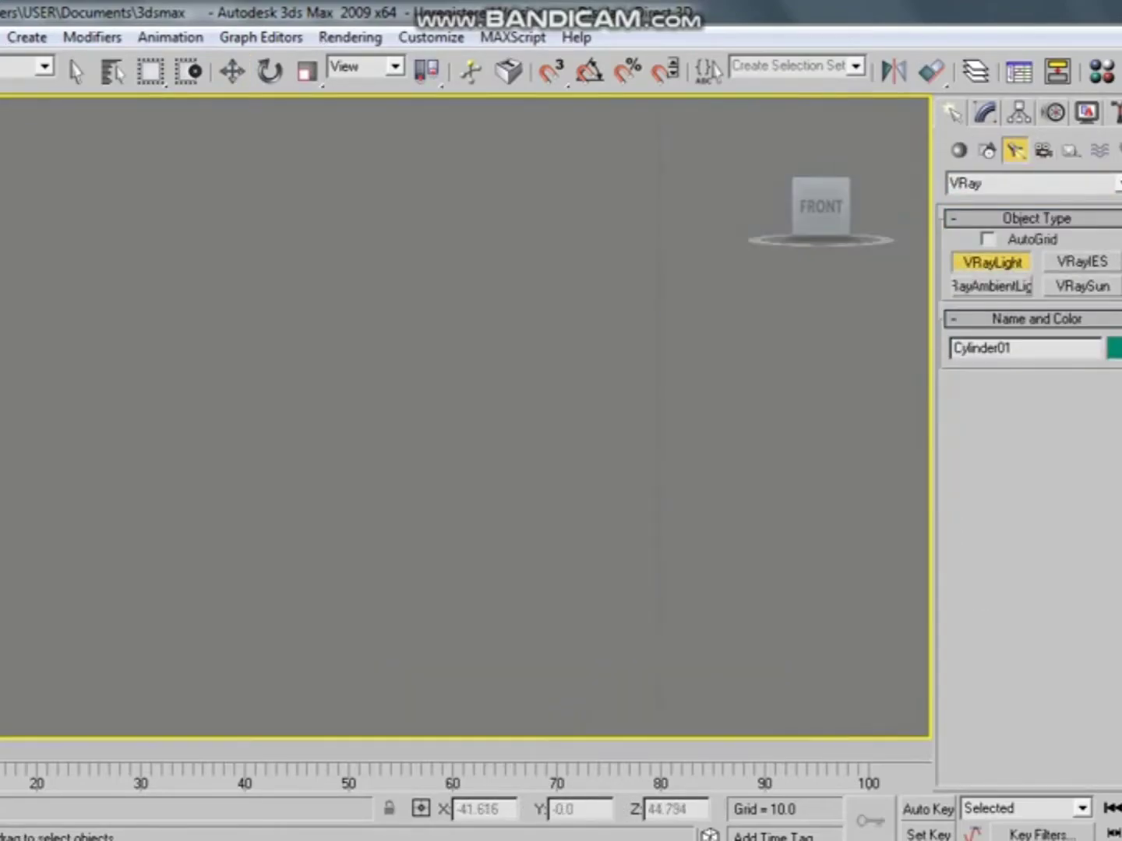
drag(366, 358, 129, 366)
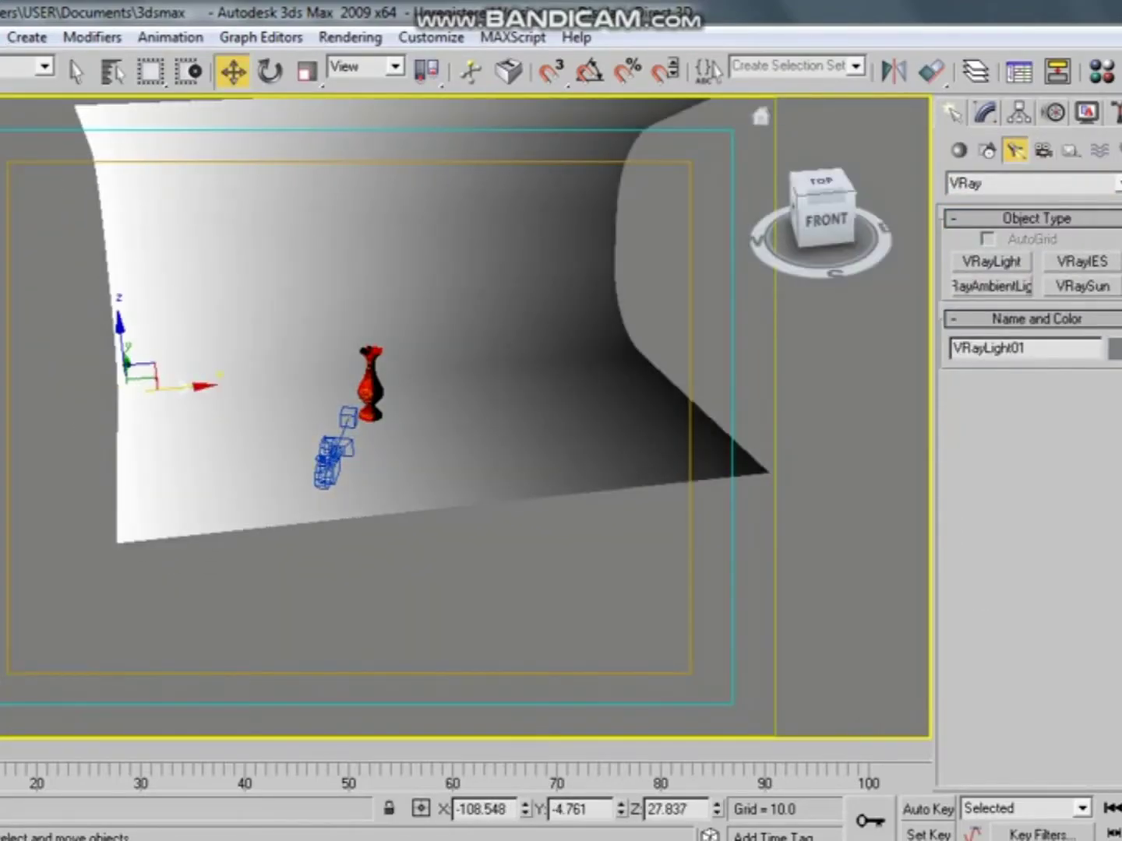
click(984, 113)
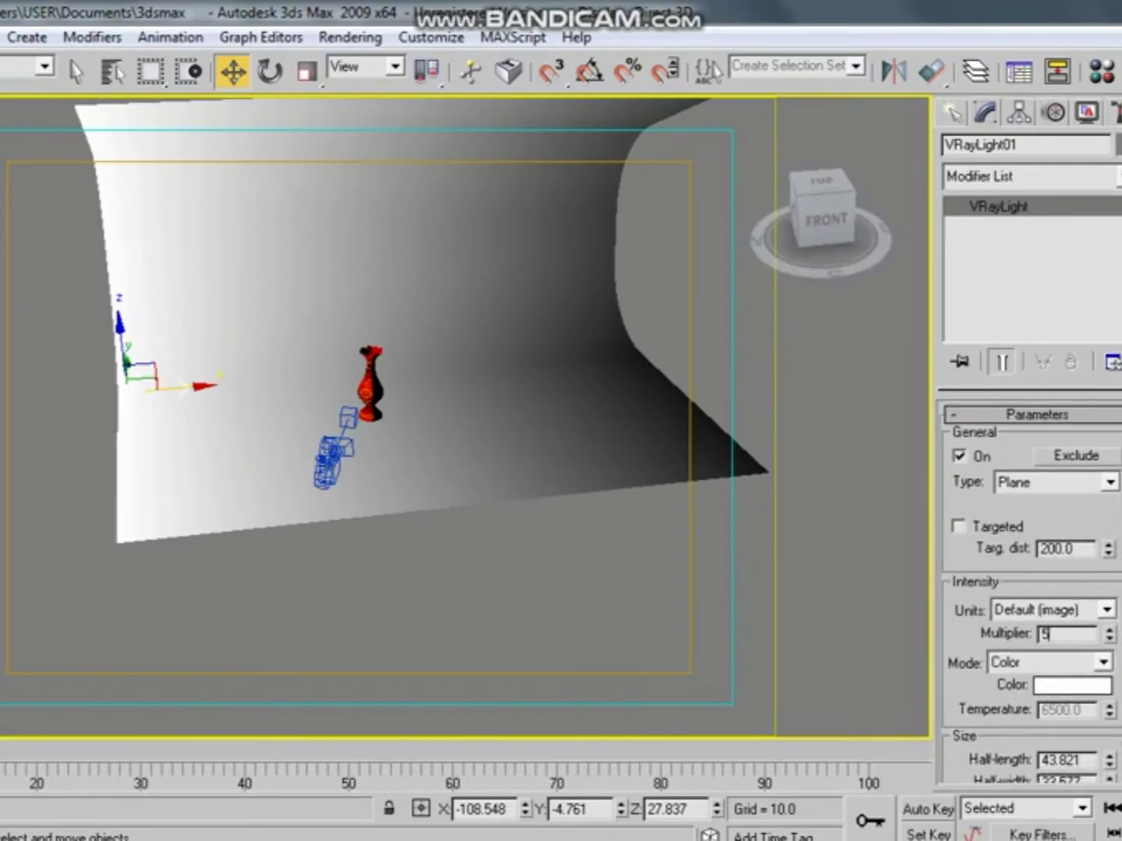
Step: Clone the light to the vase's right side and turn it to face the vase
key(e)
key(w)
alt+middle_drag(467, 389, 405, 366)
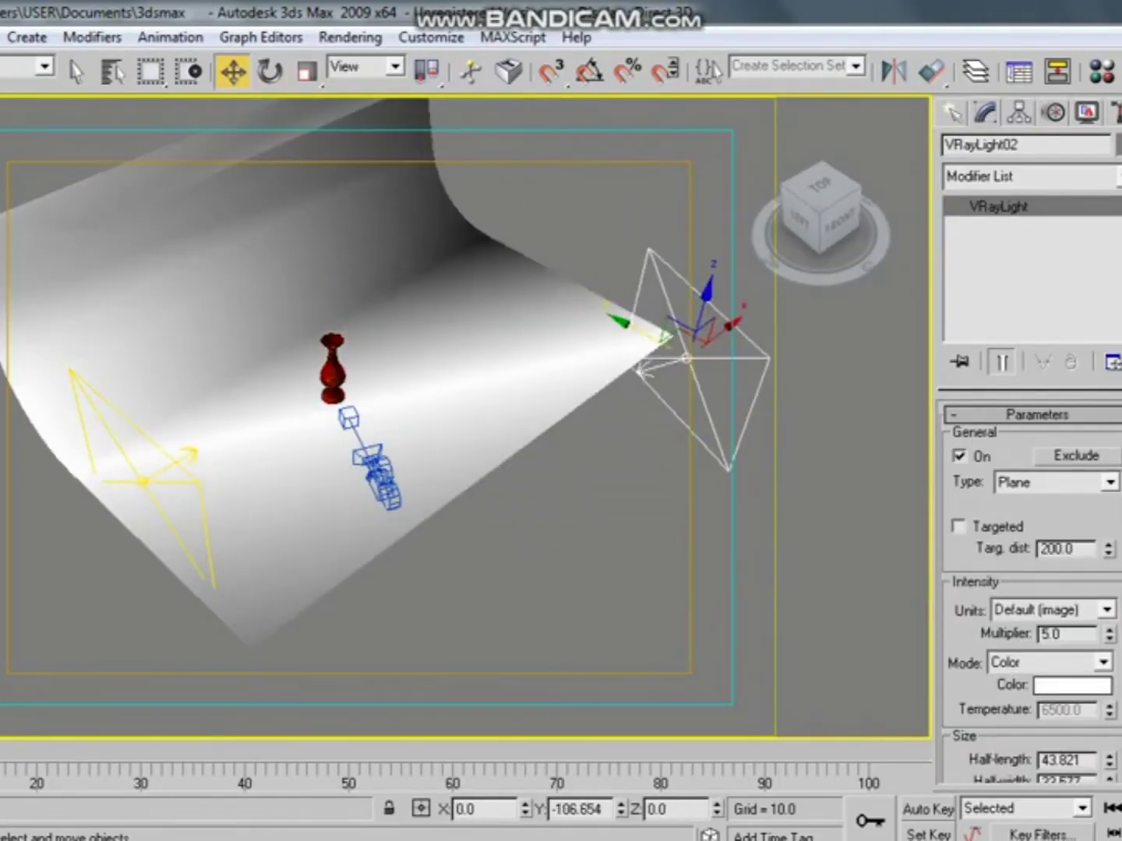
key(e)
key(w)
alt+middle_drag(468, 390, 420, 374)
Step: Copy a third light upward and place it against the back wall
shift+drag(577, 437, 600, 187)
key(Return)
key(e)
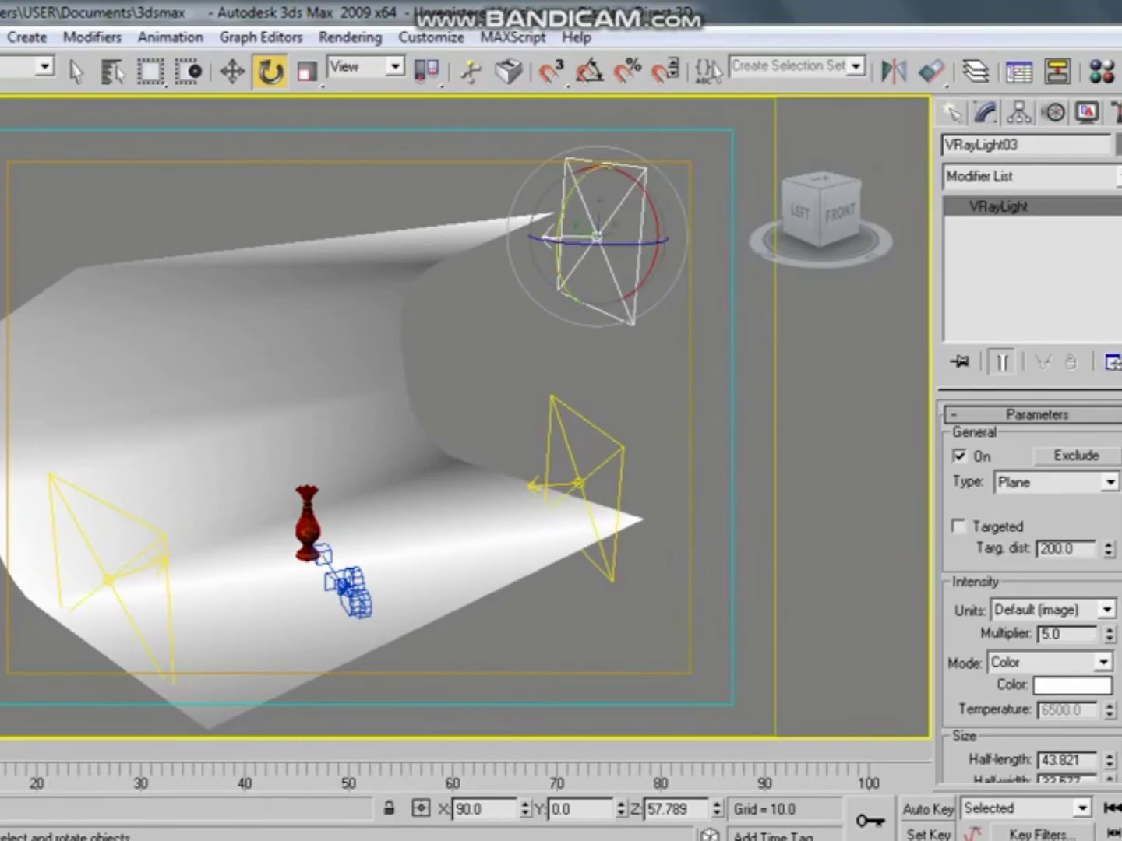
key(w)
alt+middle_drag(467, 390, 421, 374)
mouse_move(624, 397)
mouse_down()
mouse_move(289, 327)
mouse_move(713, 374)
mouse_move(604, 468)
mouse_up()
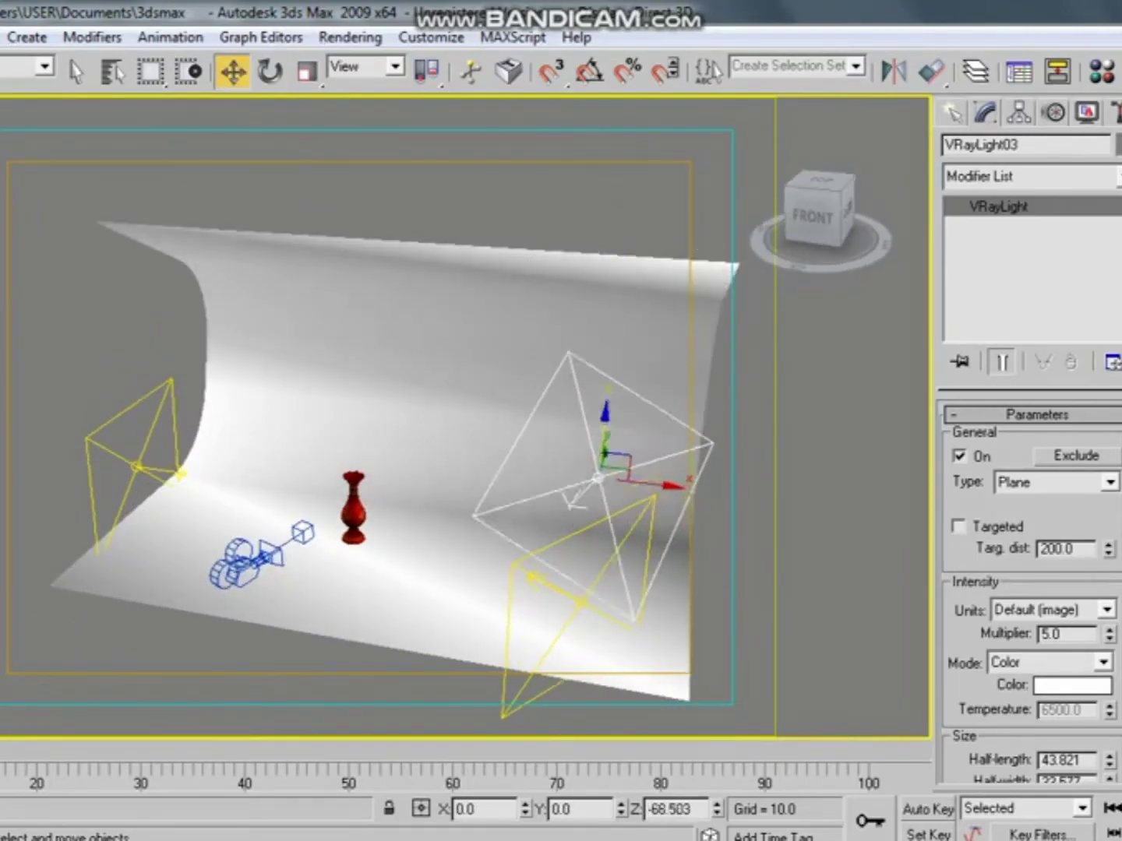
alt+middle_drag(468, 390, 421, 374)
mouse_move(604, 468)
mouse_down()
mouse_move(601, 325)
mouse_move(577, 350)
mouse_move(451, 250)
mouse_up()
Step: Rotate the third light and render the Camera01 view
key(e)
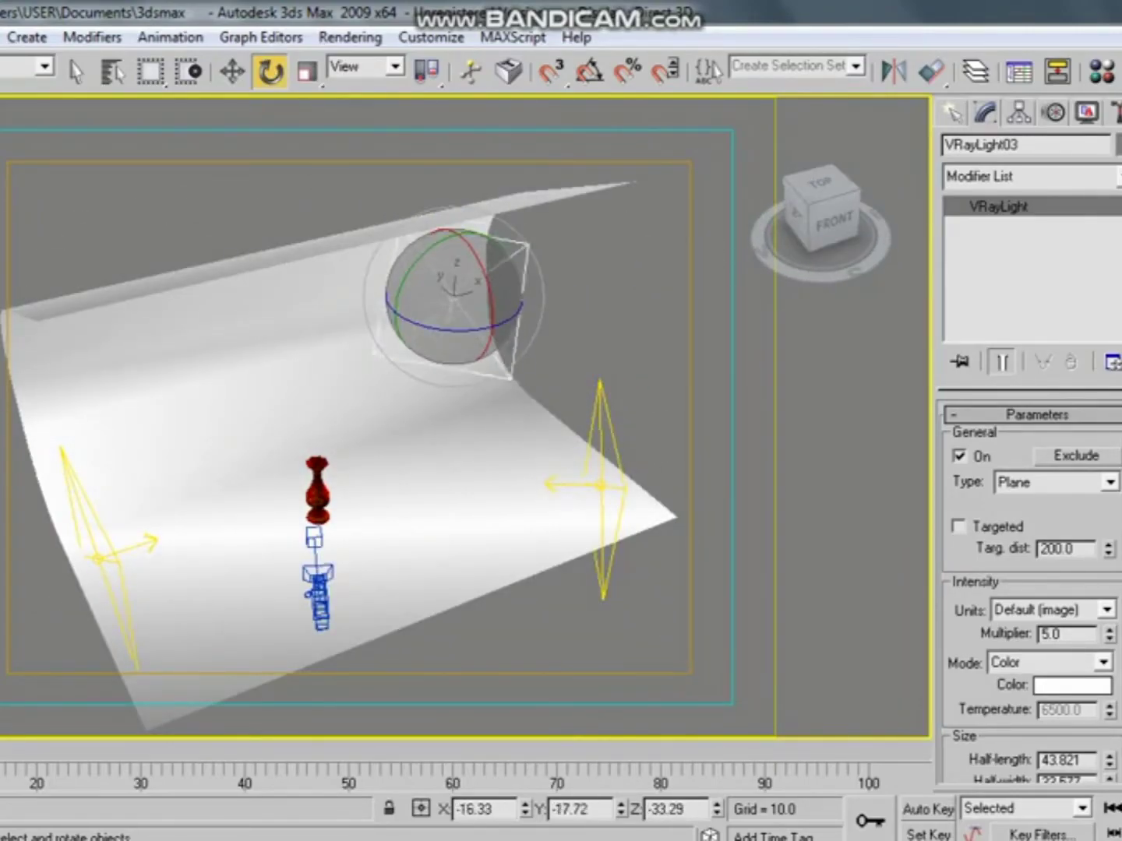
key(c)
key(shift+q)
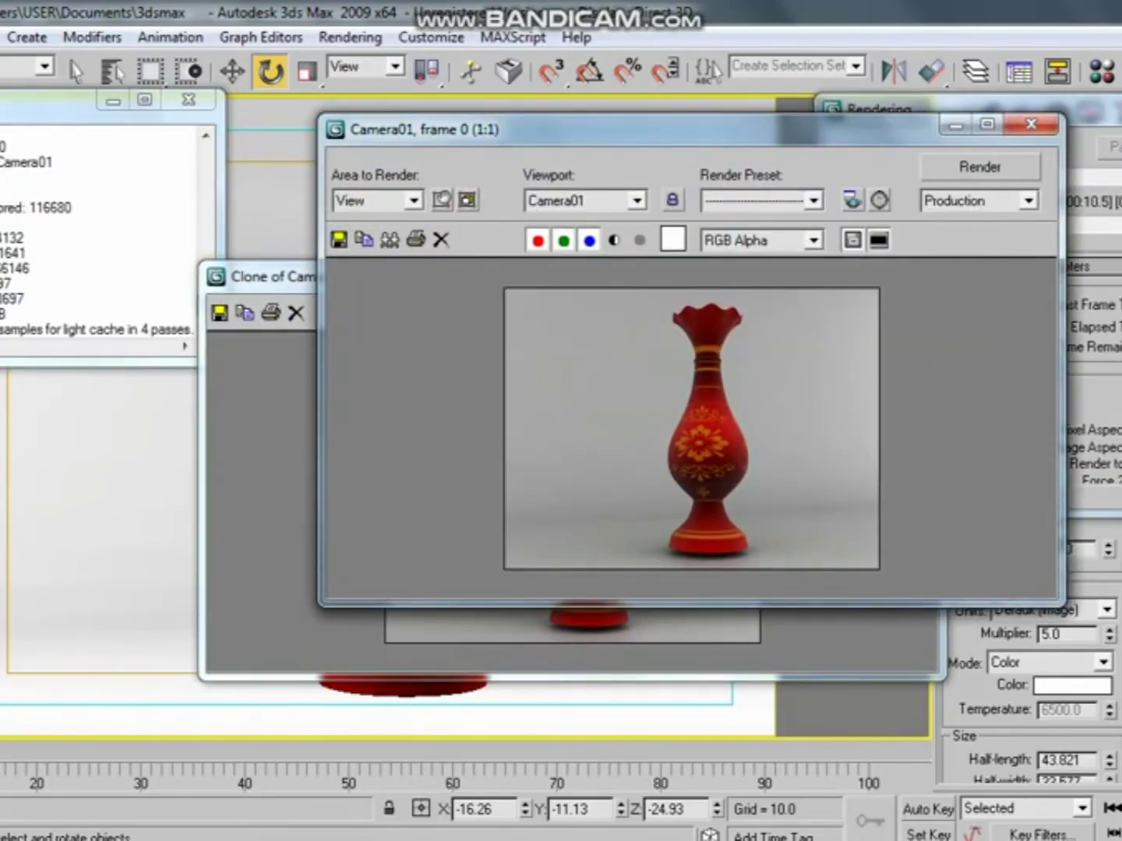
Step: Re-render Camera01 and zoom and pan the frame buffer to inspect the floral pattern
key(shift+q)
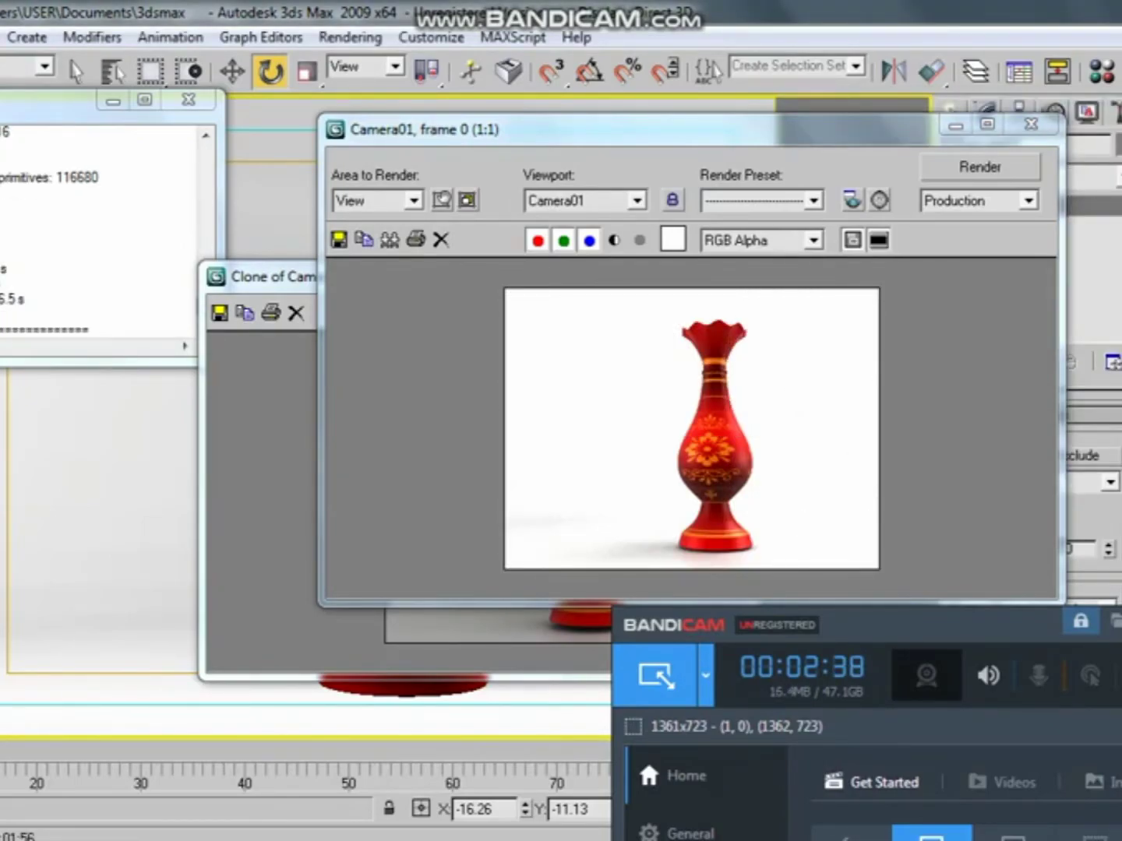
scroll(709, 444, up, 3)
middle_drag(709, 436, 709, 328)
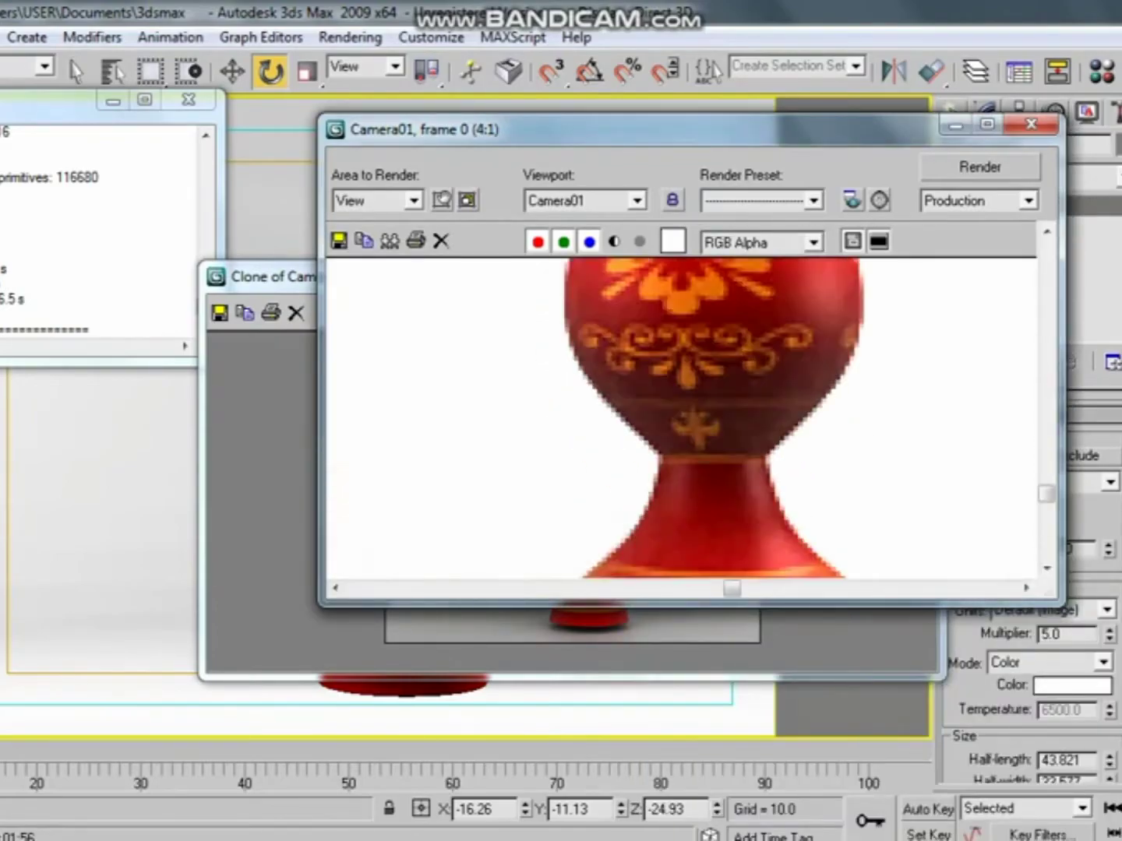
scroll(709, 436, down, 3)
scroll(709, 436, up, 1)
drag(545, 129, 442, 119)
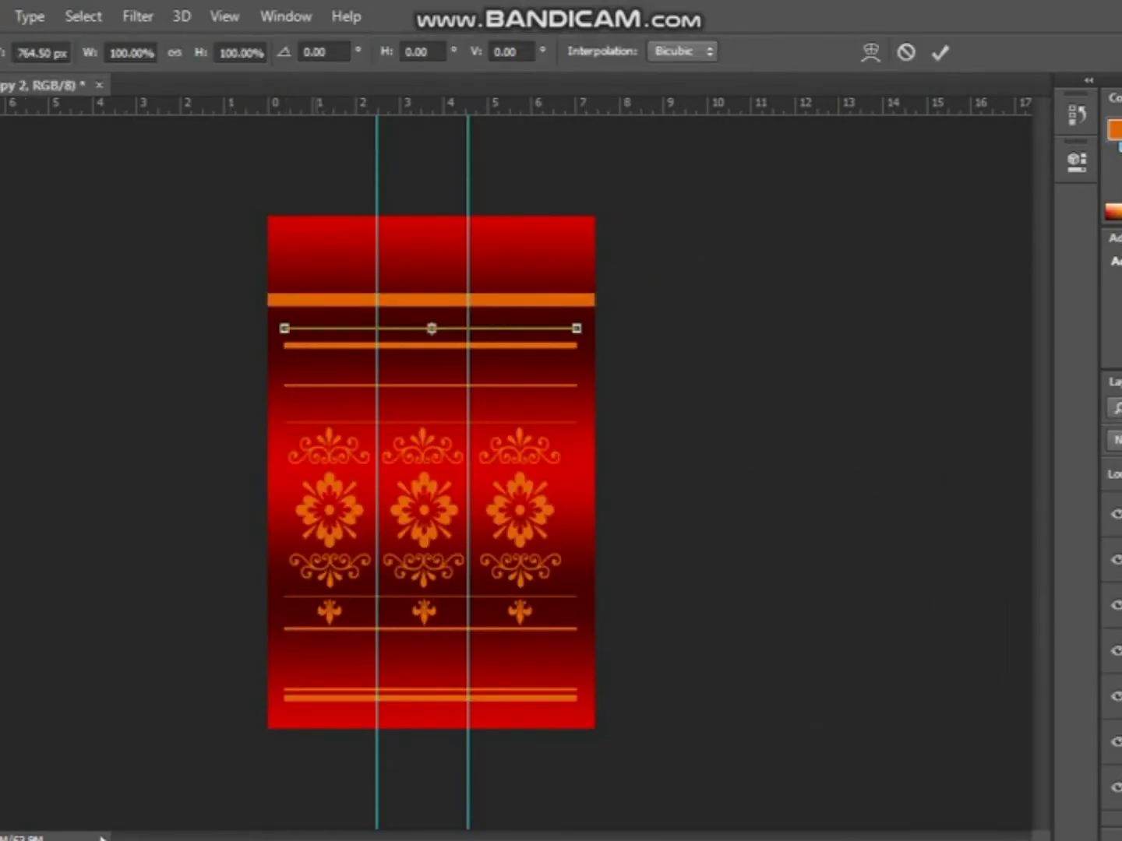
Step: Commit the thin line and band layer transforms and save the texture file
key(Return)
key(ctrl+t)
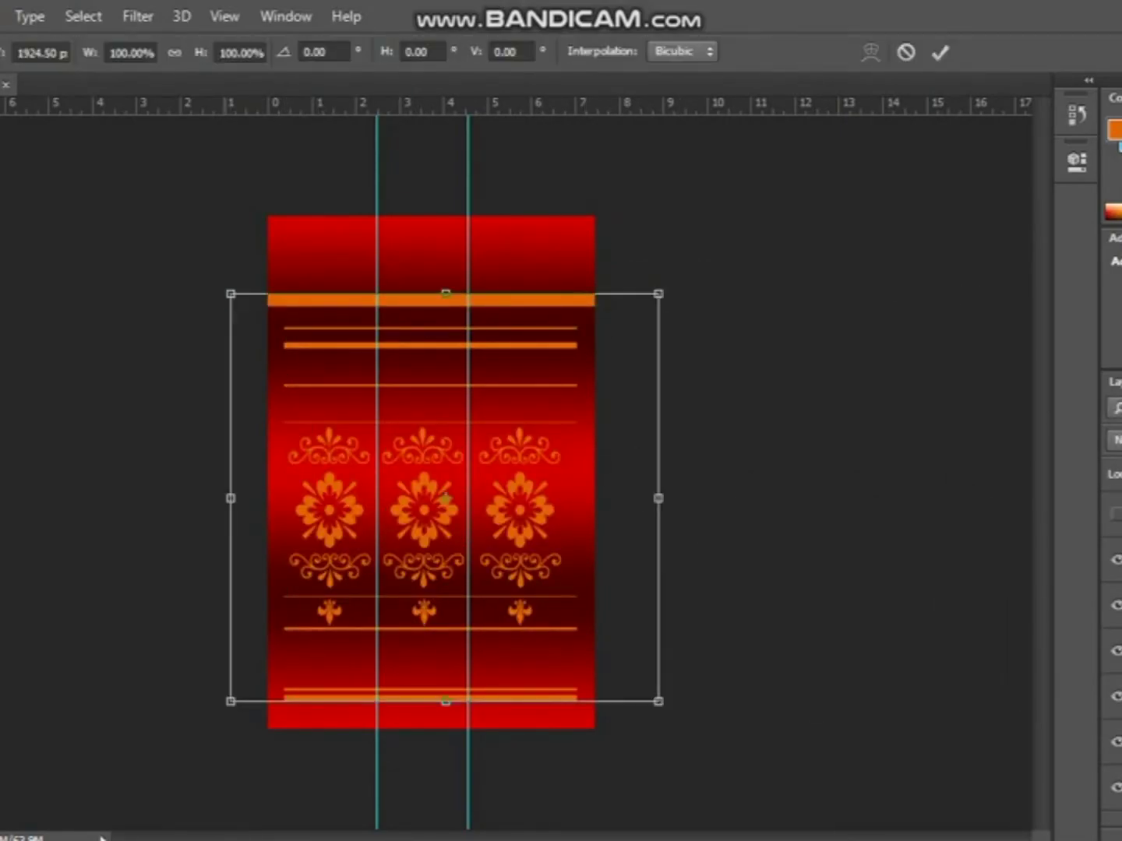
key(Return)
key(ctrl+s)
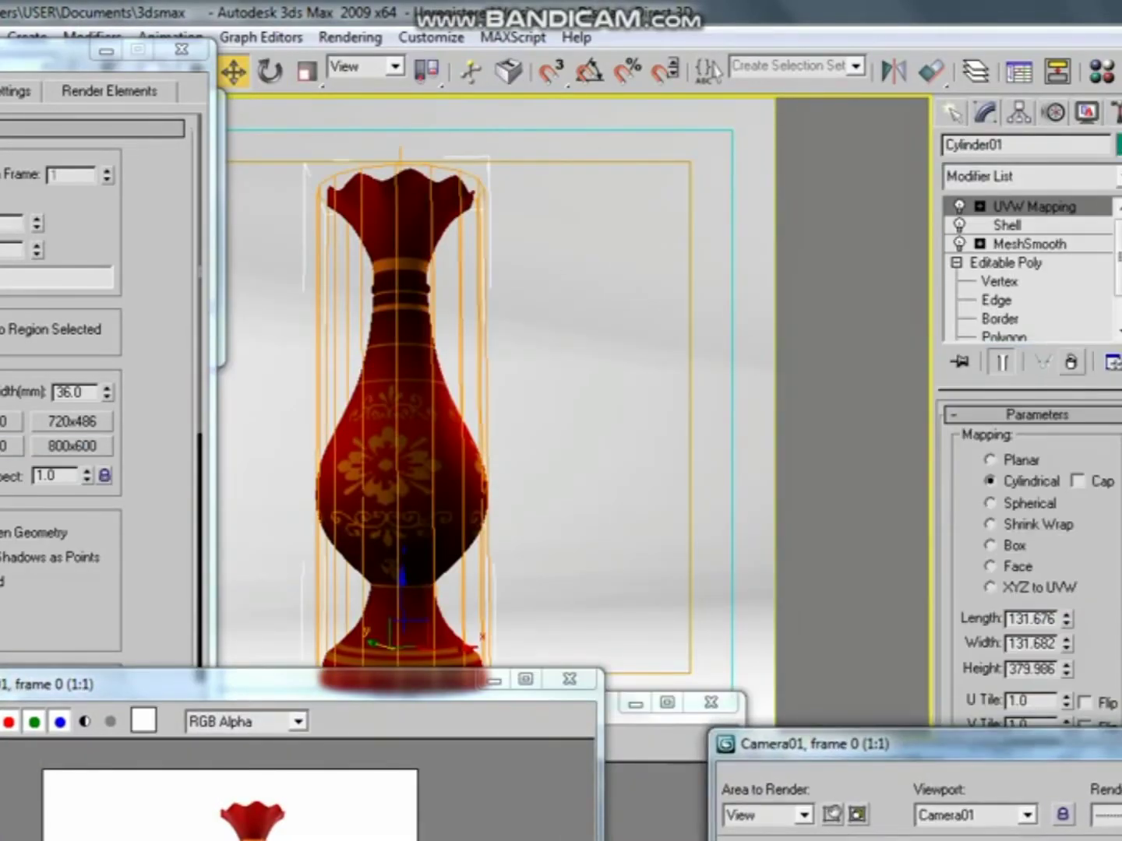
drag(1066, 644, 1066, 616)
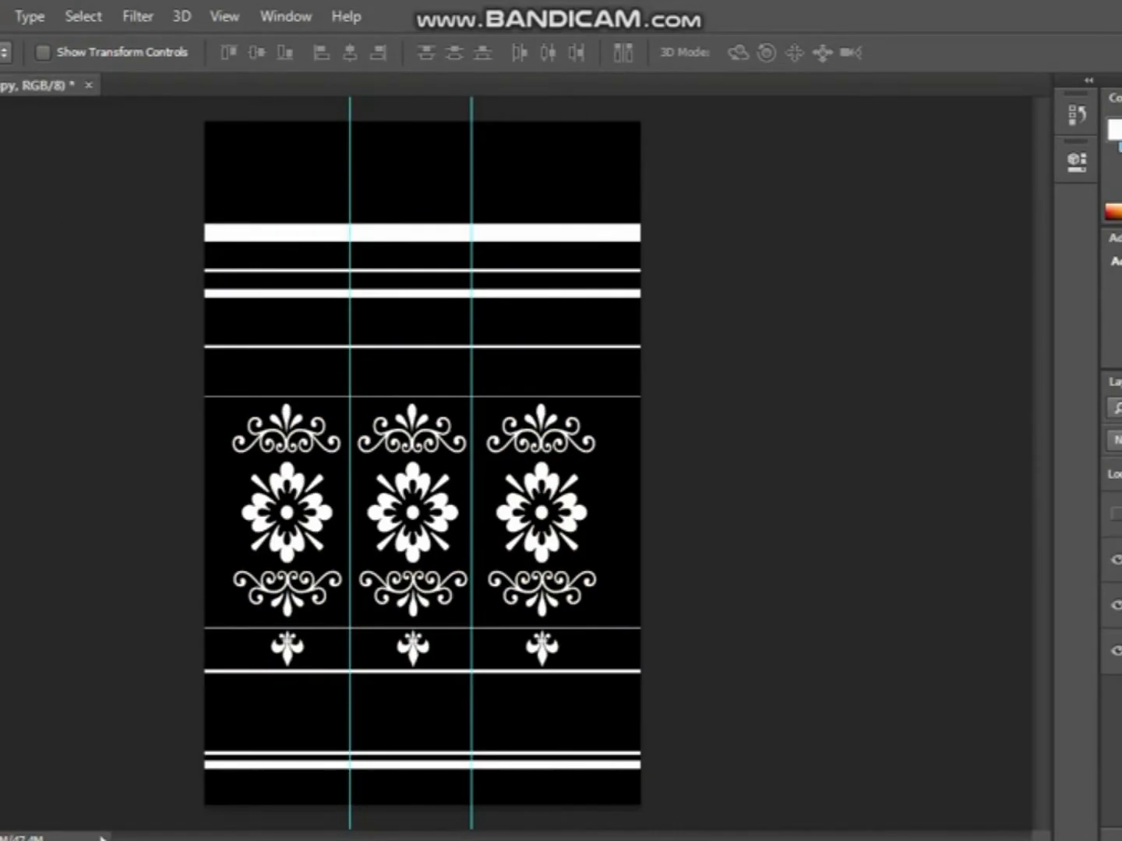
Step: Save the black-and-white texture as a new file
key(ctrl+shift+s)
key(Return)
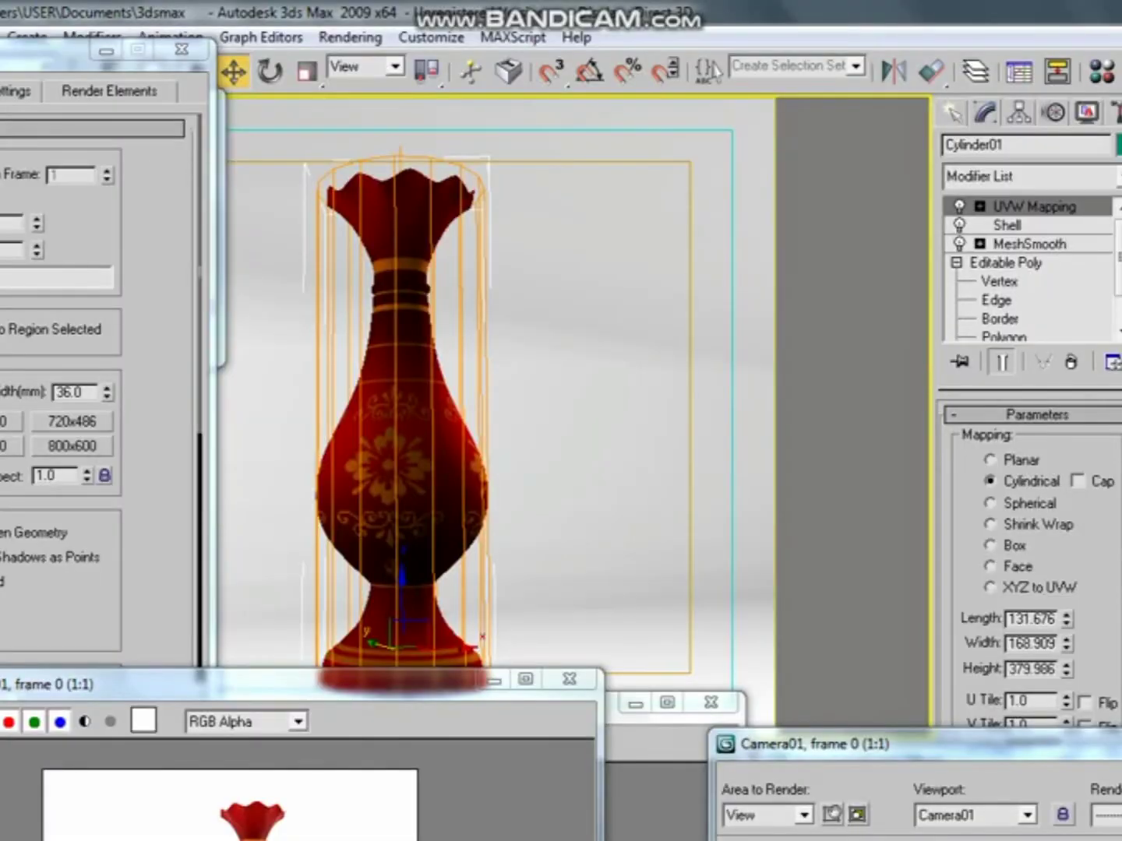